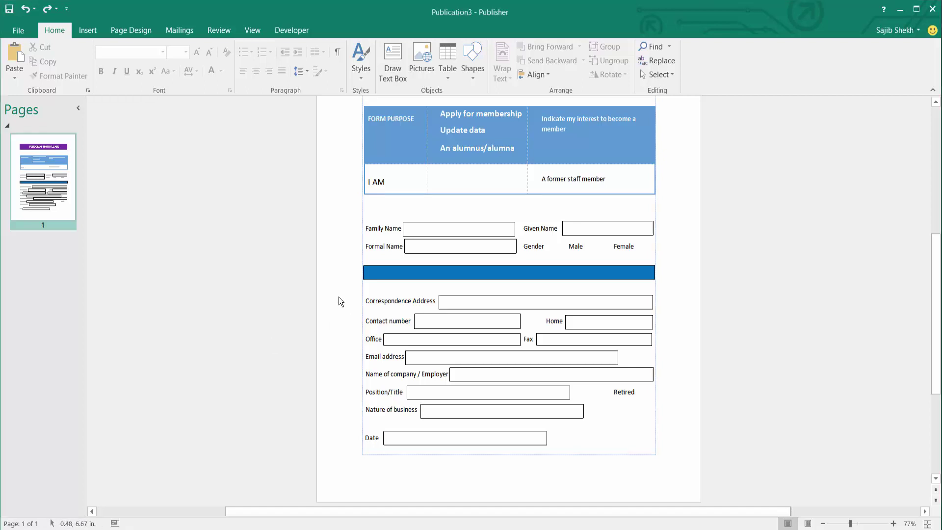
{"action": "scroll", "coordinate": [339, 296], "scroll_direction": "up", "scroll_amount": 1}
{"action": "scroll", "coordinate": [332, 269], "scroll_direction": "down", "scroll_amount": 1}
{"action": "scroll", "coordinate": [332, 269], "scroll_direction": "up", "scroll_amount": 1}
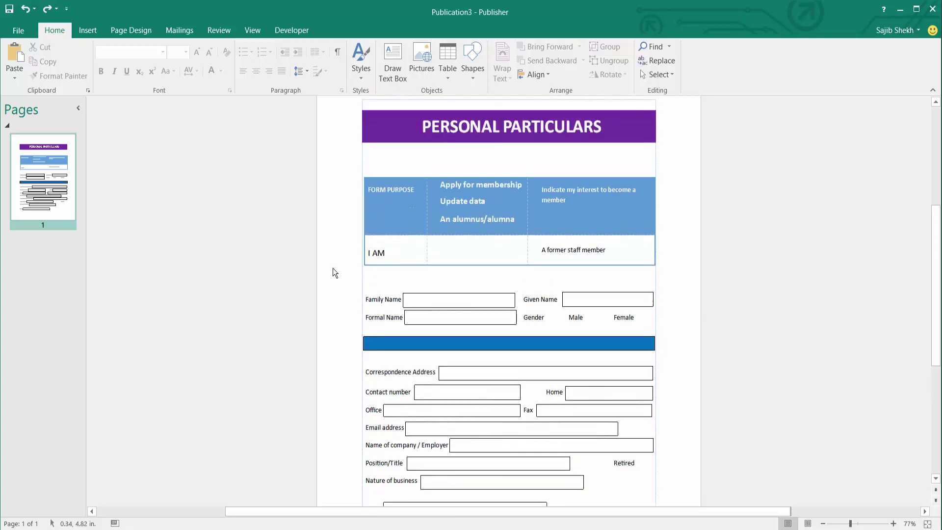
- Save the form as a PDF named 'Publication' (trailing 3 removed) on the Desktop
{"action": "left_click", "coordinate": [17, 31]}
{"action": "left_click", "coordinate": [24, 143]}
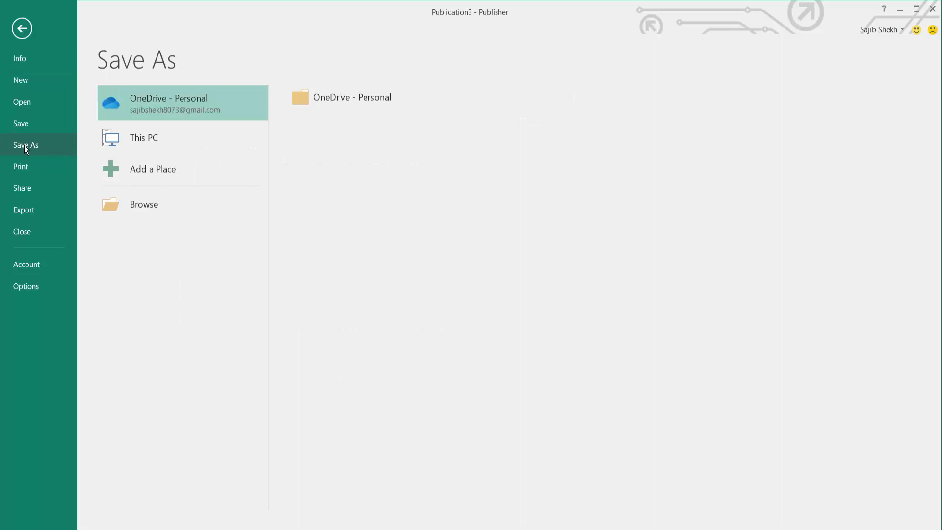
{"action": "left_click", "coordinate": [128, 207]}
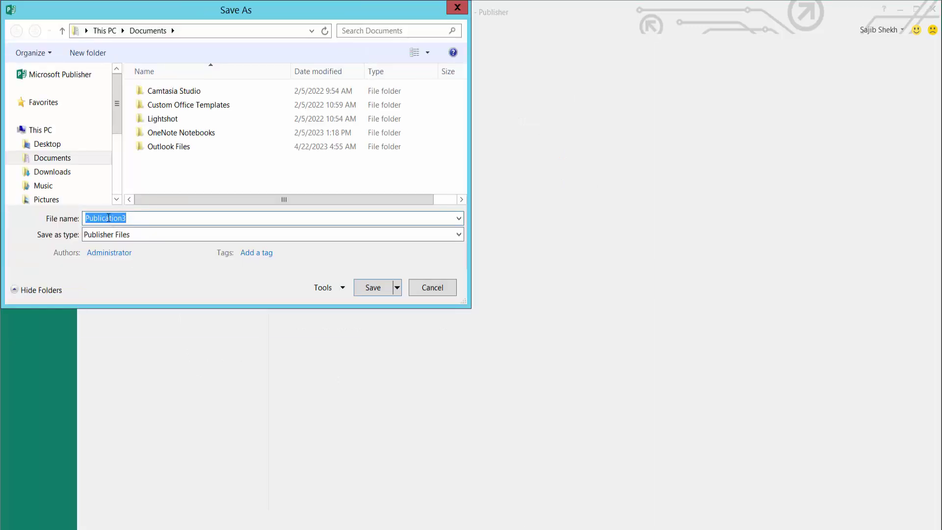
{"action": "left_click", "coordinate": [147, 236]}
{"action": "left_click", "coordinate": [114, 312]}
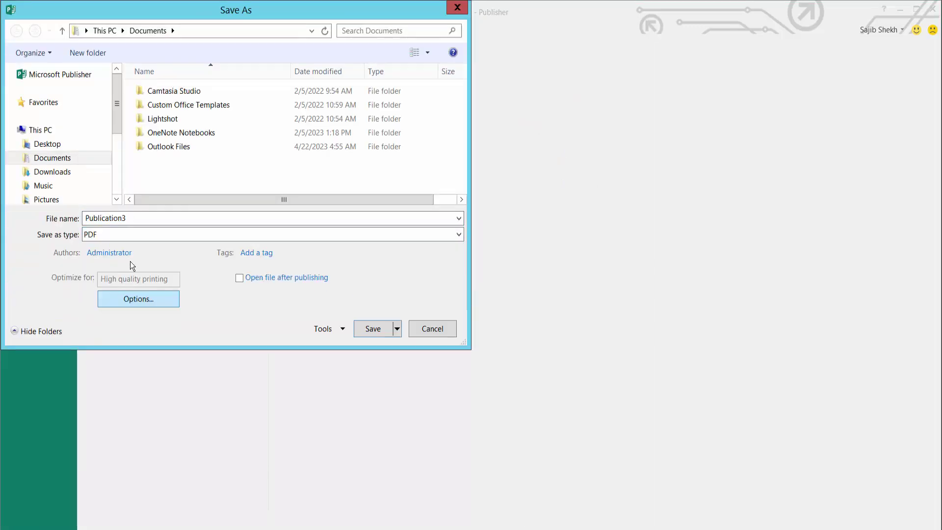
{"action": "double_click", "coordinate": [123, 218]}
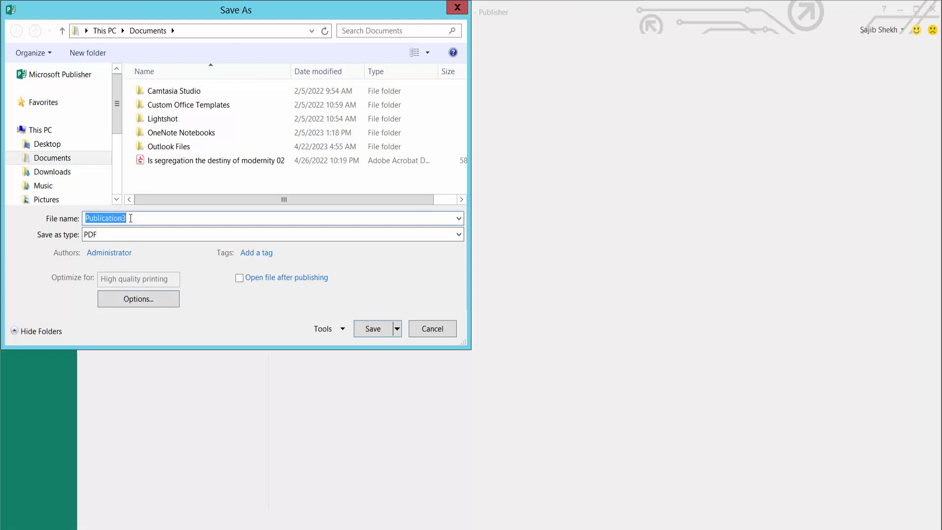
{"action": "left_click", "coordinate": [131, 219]}
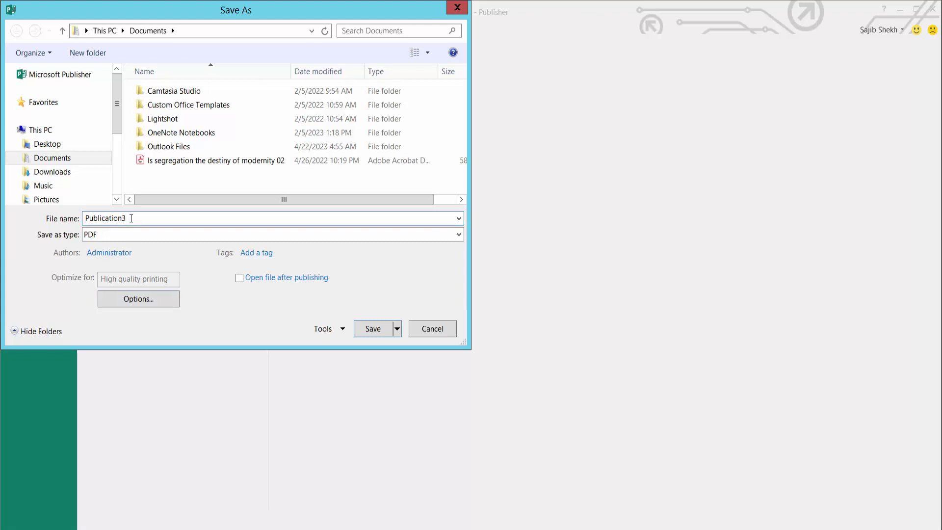
{"action": "key", "text": "BackSpace"}
{"action": "left_click", "coordinate": [47, 144]}
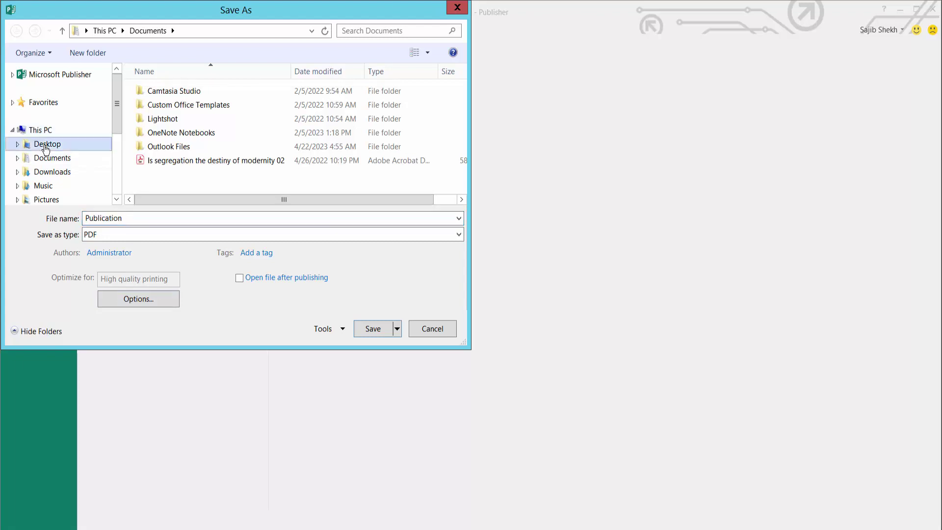
{"action": "left_click", "coordinate": [373, 329]}
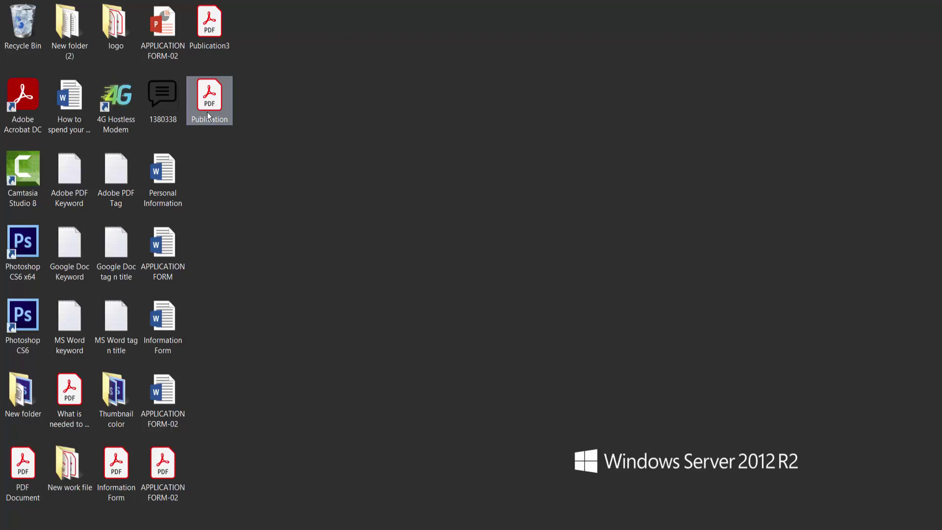
- Open the Publication PDF on the desktop with Adobe Acrobat DC
{"action": "right_click", "coordinate": [209, 104]}
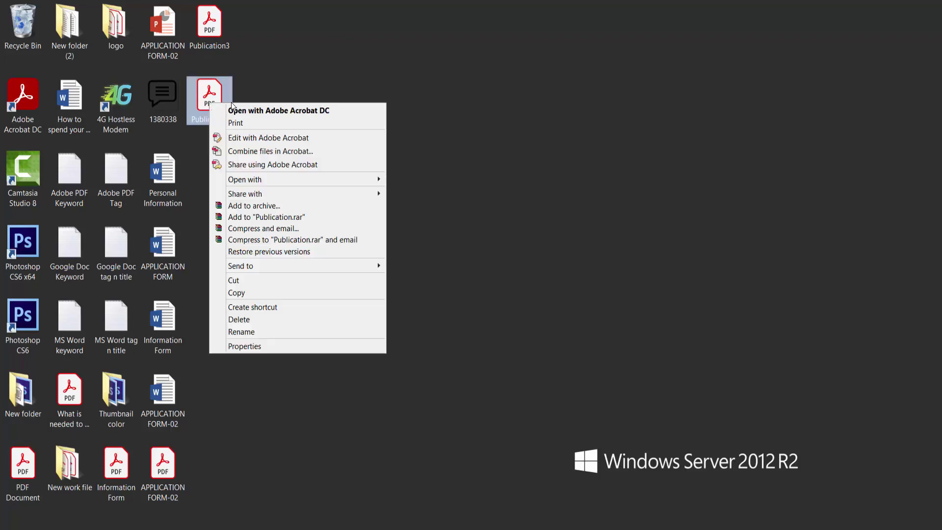
{"action": "left_click", "coordinate": [308, 111]}
{"action": "scroll", "coordinate": [417, 208], "scroll_direction": "down", "scroll_amount": 4, "text": "ctrl"}
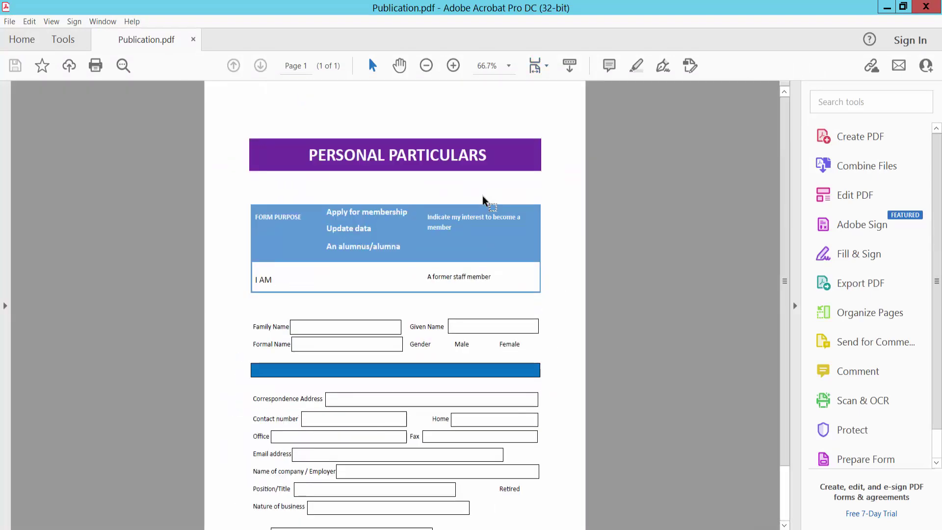
{"action": "scroll", "coordinate": [483, 200], "scroll_direction": "down", "scroll_amount": 2}
{"action": "scroll", "coordinate": [475, 256], "scroll_direction": "up", "scroll_amount": 2}
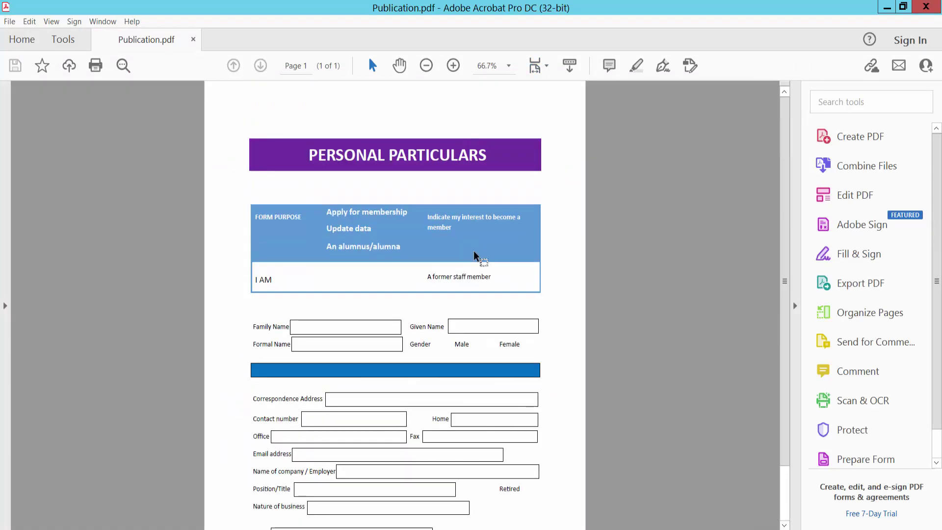
{"action": "scroll", "coordinate": [475, 256], "scroll_direction": "down", "scroll_amount": 2}
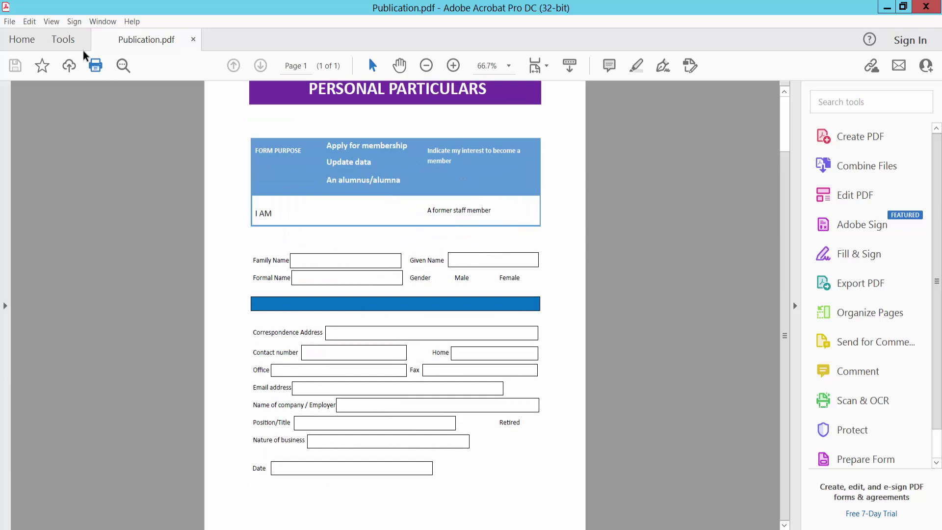
- Run Prepare Form from Acrobat Tools to auto-detect the form's fillable fields
{"action": "left_click", "coordinate": [65, 40]}
{"action": "scroll", "coordinate": [326, 172], "scroll_direction": "down", "scroll_amount": 3}
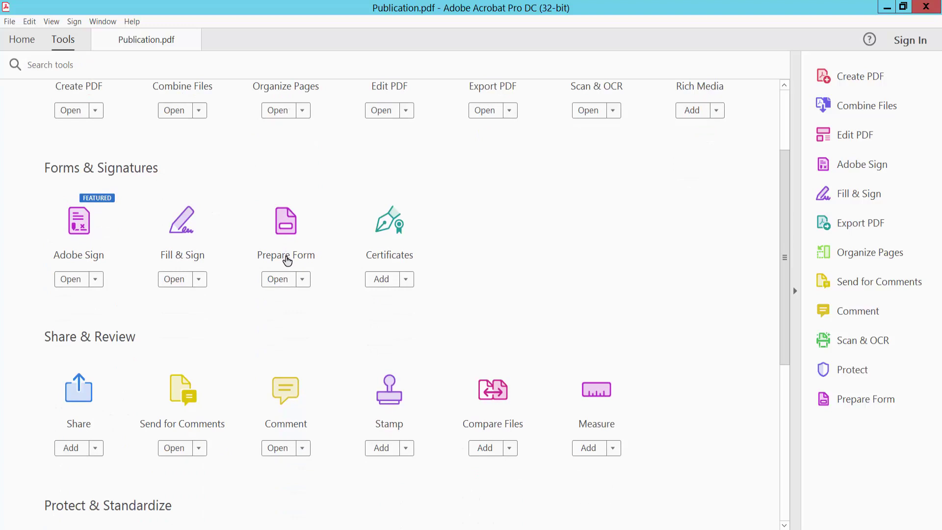
{"action": "left_click", "coordinate": [288, 231]}
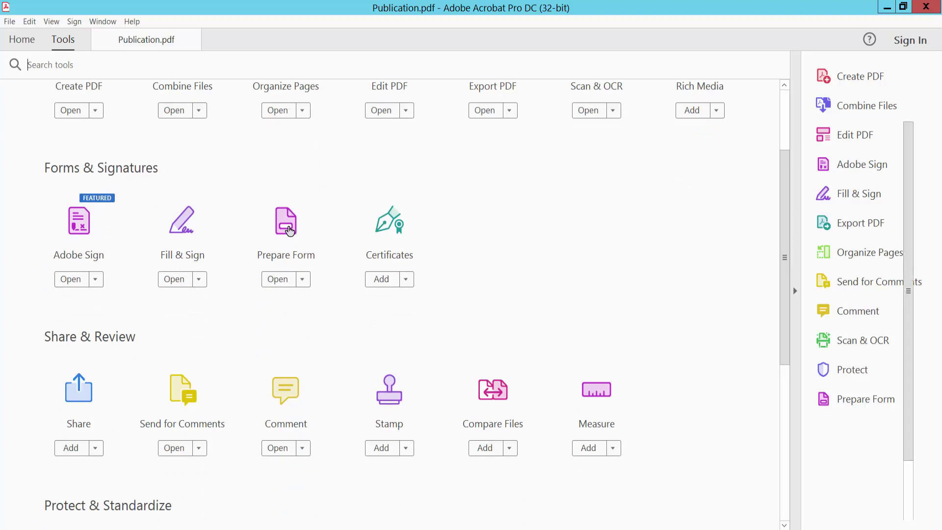
{"action": "left_click", "coordinate": [442, 407]}
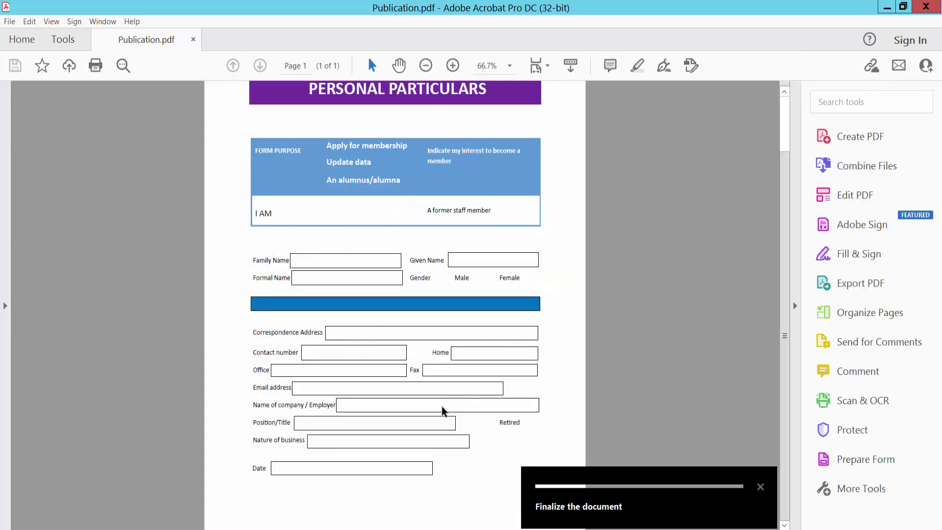
{"action": "scroll", "coordinate": [542, 319], "scroll_direction": "down", "scroll_amount": 1}
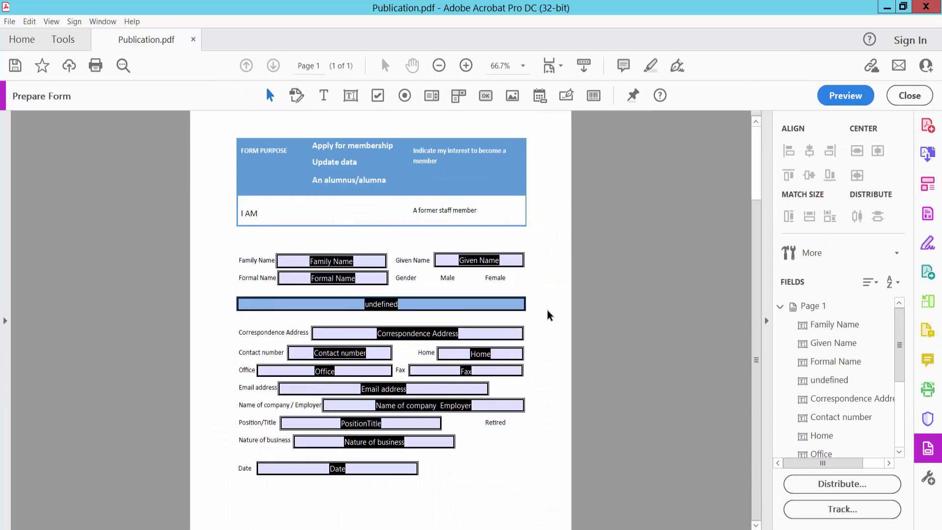
- Review the detected Formal Name, blue-bar and Email address fields, and zoom to page width
{"action": "left_click", "coordinate": [312, 278]}
{"action": "left_click", "coordinate": [410, 306]}
{"action": "left_click", "coordinate": [457, 393]}
{"action": "key", "text": "ctrl+2"}
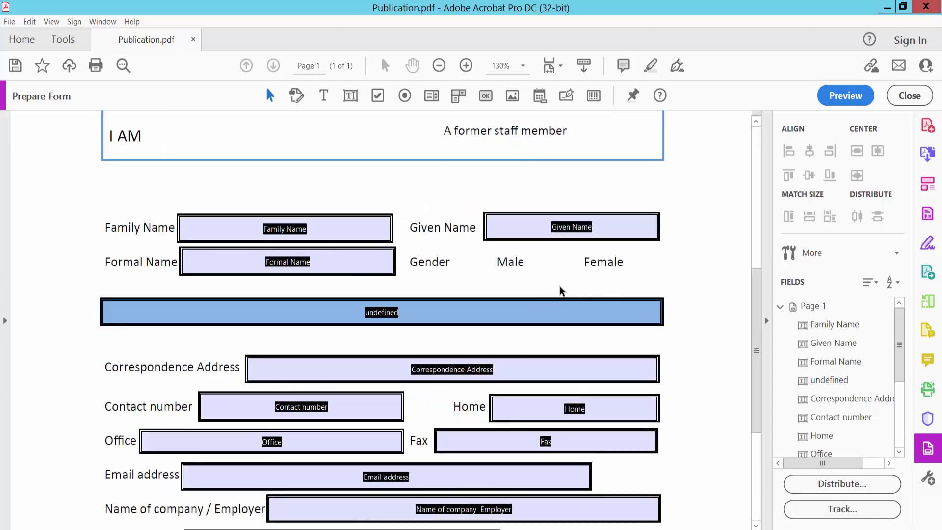
{"action": "scroll", "coordinate": [622, 275], "scroll_direction": "up", "scroll_amount": 1, "text": "ctrl"}
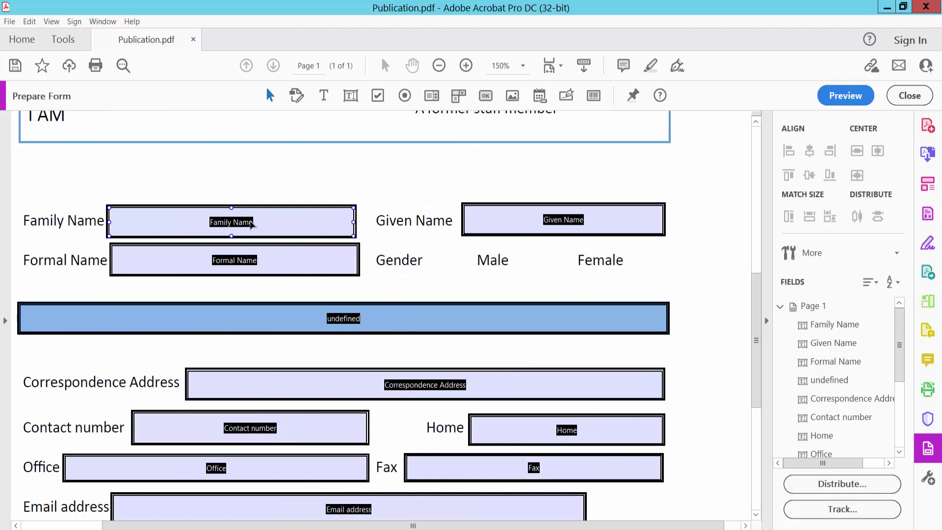
{"action": "scroll", "coordinate": [179, 221], "scroll_direction": "up", "scroll_amount": 1, "text": "ctrl"}
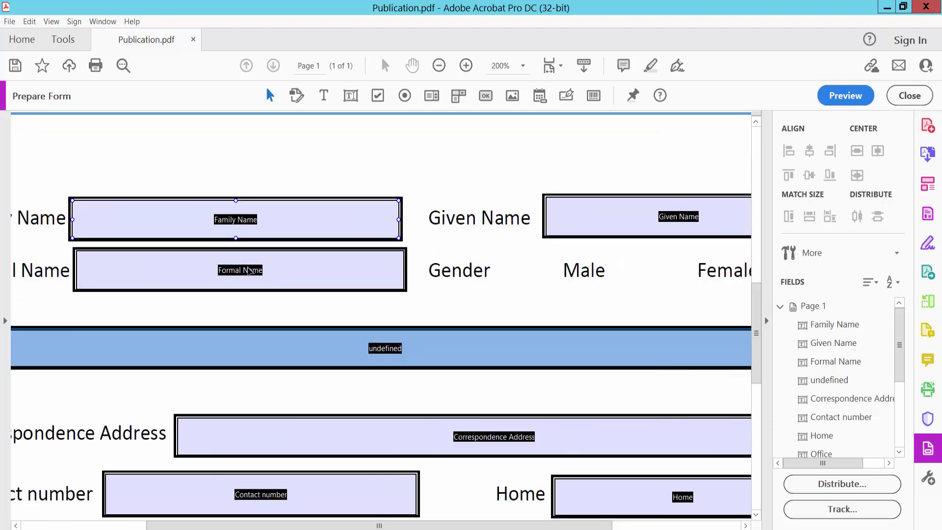
- Make the Family Name field slightly wider and slightly taller
{"action": "left_click", "coordinate": [75, 218]}
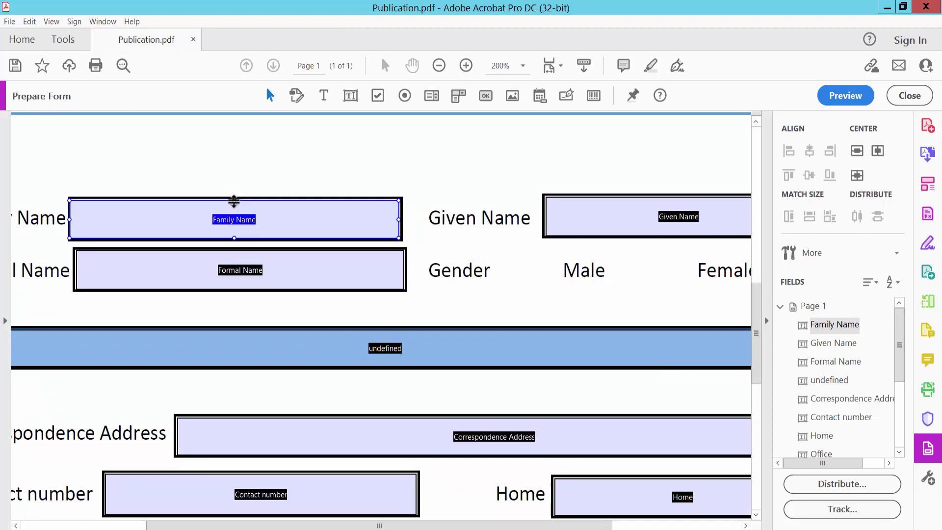
{"action": "left_click_drag", "start_coordinate": [233, 201], "coordinate": [233, 201]}
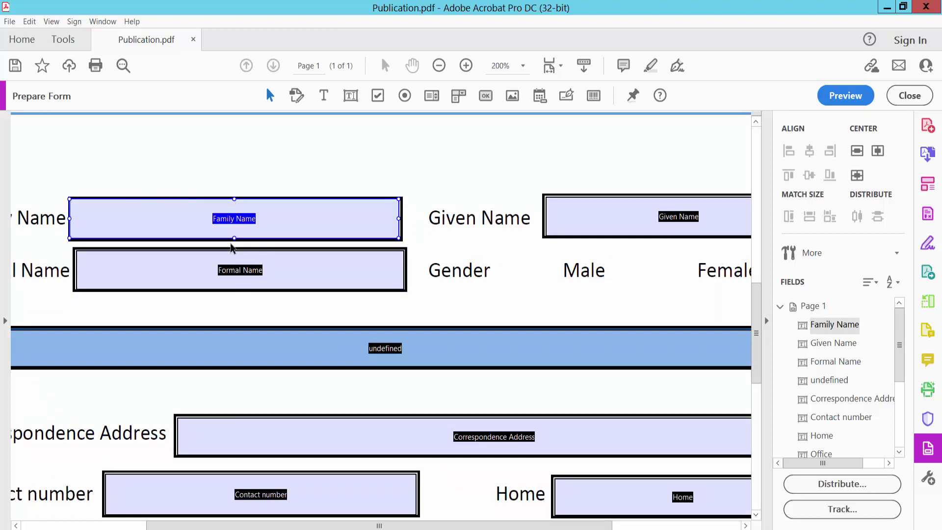
{"action": "left_click_drag", "start_coordinate": [399, 219], "coordinate": [403, 218]}
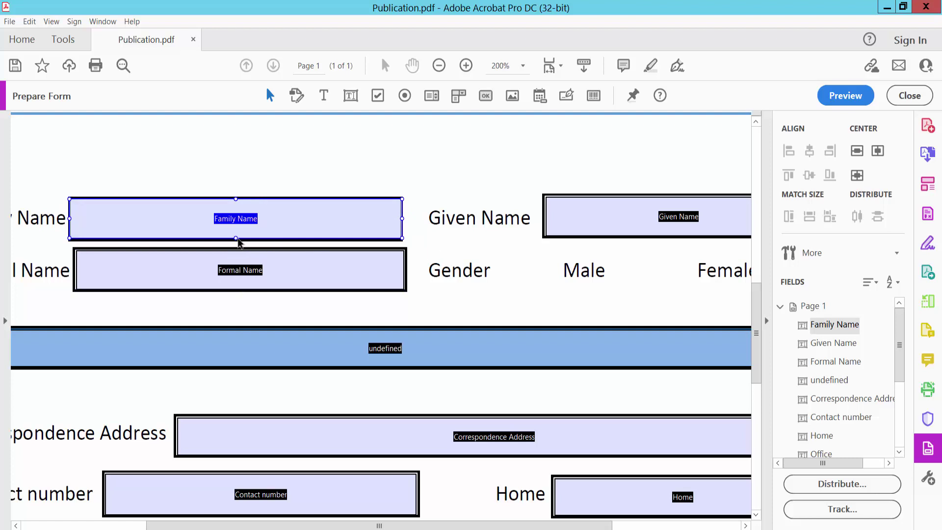
{"action": "left_click_drag", "start_coordinate": [235, 236], "coordinate": [235, 239]}
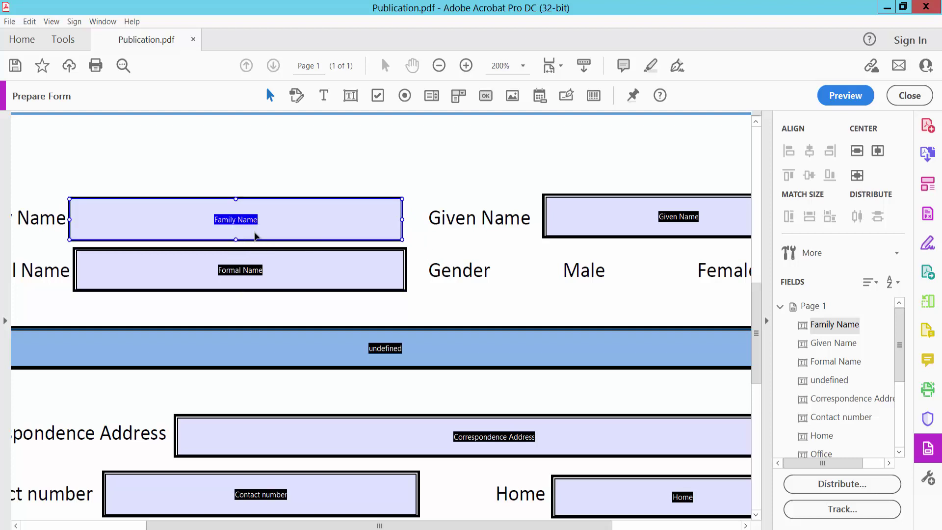
- In Family Name properties, change the tooltip to 'Name' and leave the field Visible
{"action": "right_click", "coordinate": [307, 214]}
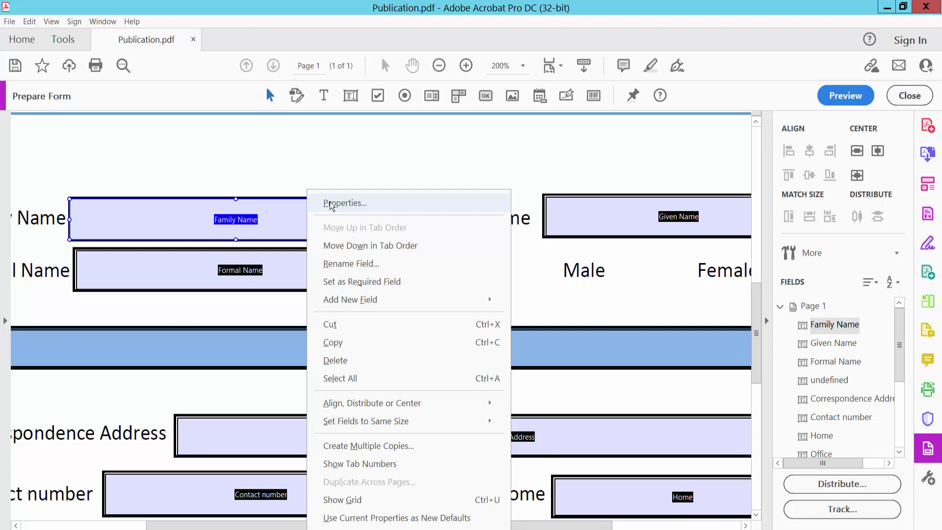
{"action": "left_click", "coordinate": [335, 204]}
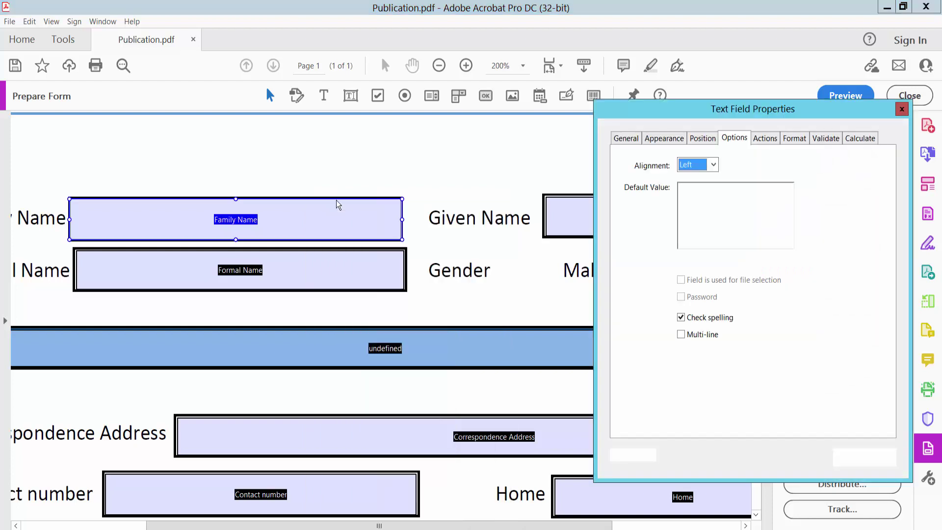
{"action": "left_click", "coordinate": [626, 140]}
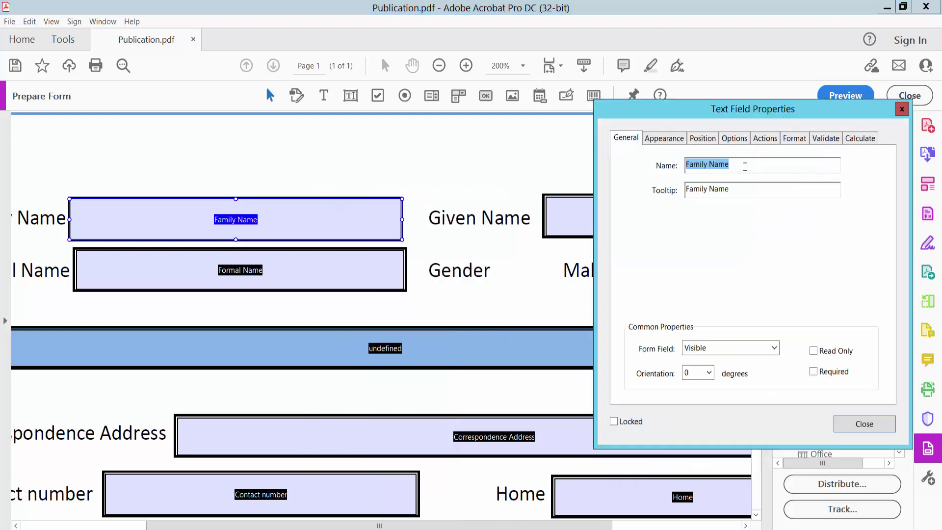
{"action": "left_click", "coordinate": [745, 166]}
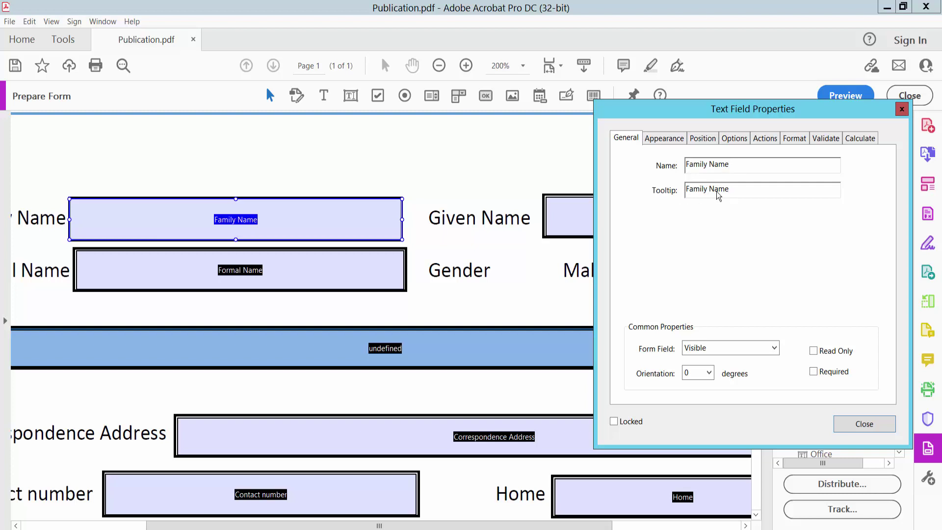
{"action": "left_click_drag", "start_coordinate": [709, 189], "coordinate": [667, 189]}
{"action": "key", "text": "BackSpace"}
{"action": "left_click", "coordinate": [773, 349]}
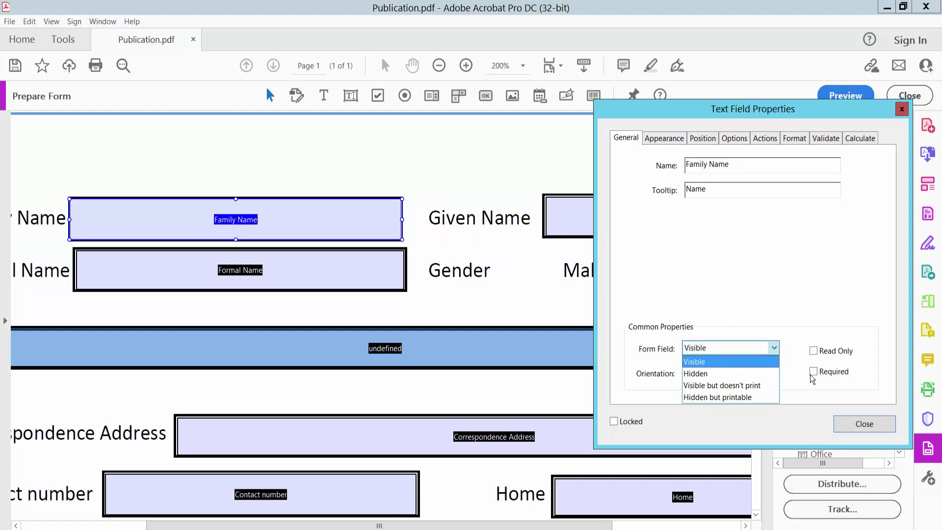
{"action": "key", "text": "Return"}
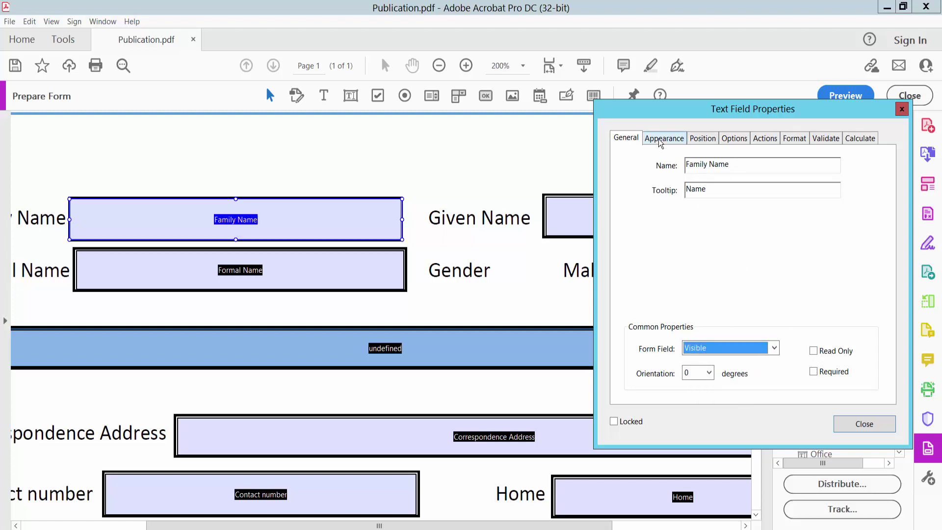
- Give the Family Name field a thin solid red border and a white fill
{"action": "left_click", "coordinate": [660, 144]}
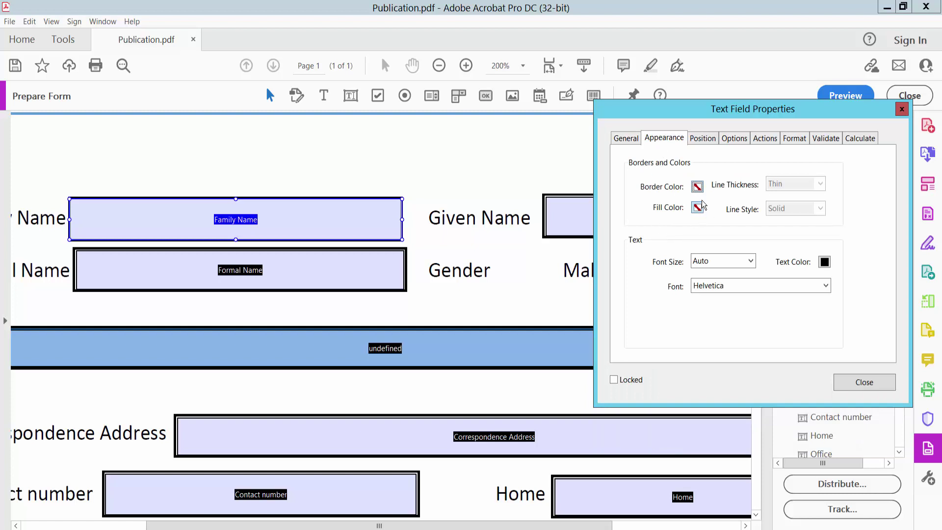
{"action": "left_click", "coordinate": [698, 188]}
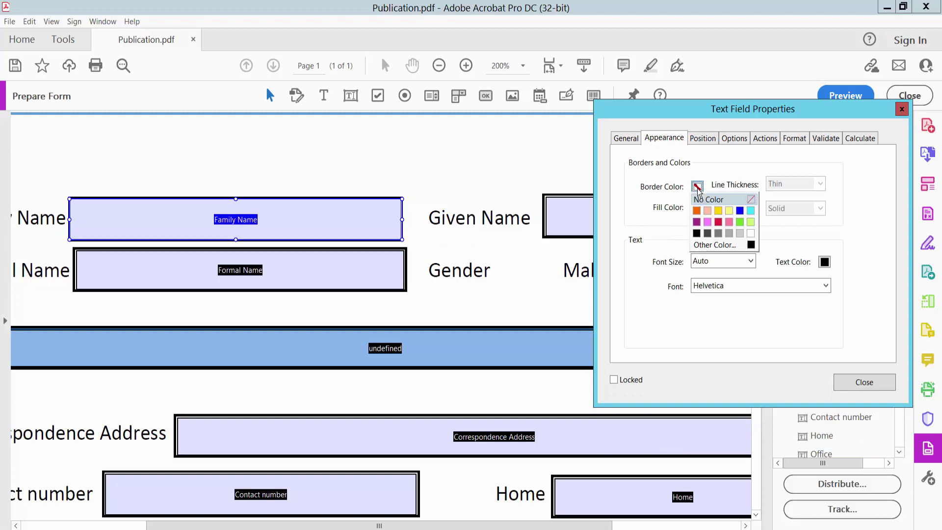
{"action": "left_click", "coordinate": [719, 222]}
{"action": "left_click", "coordinate": [795, 184]}
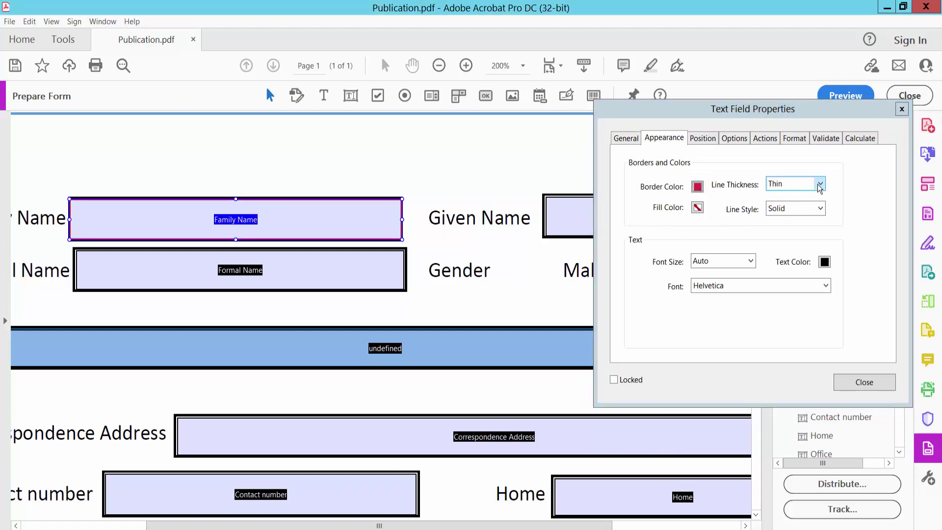
{"action": "left_click", "coordinate": [778, 224]}
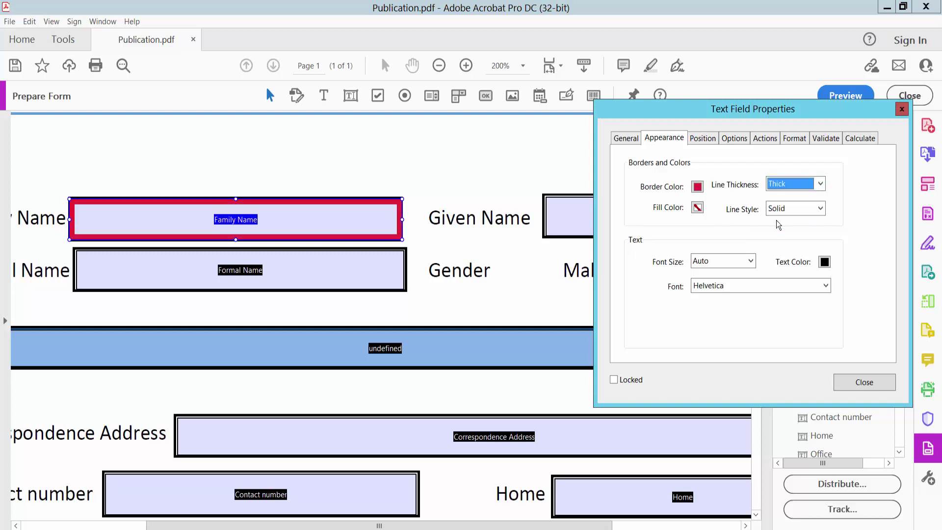
{"action": "left_click", "coordinate": [820, 184]}
{"action": "left_click", "coordinate": [802, 196]}
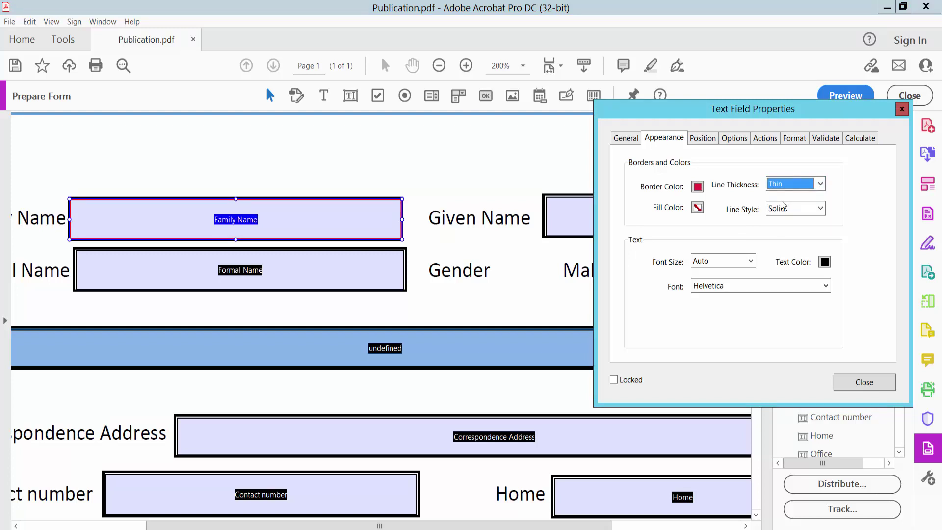
{"action": "left_click", "coordinate": [697, 208]}
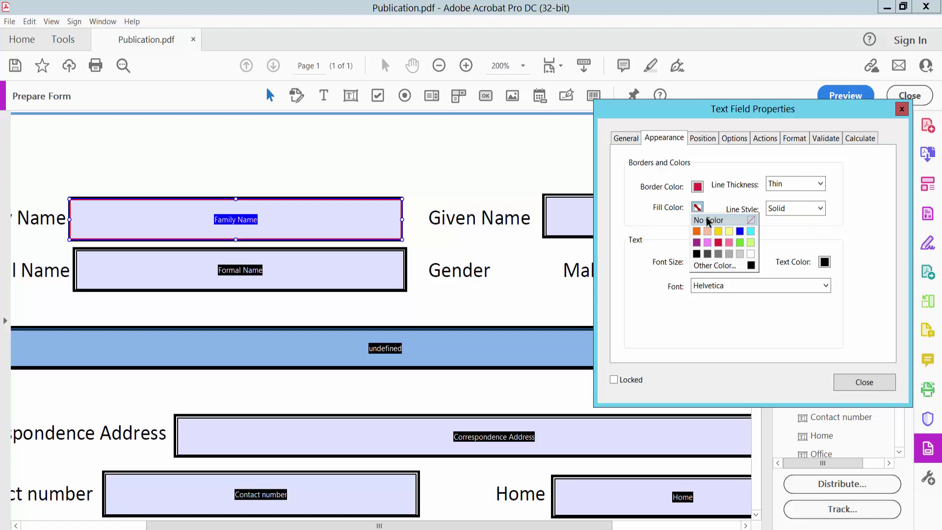
{"action": "left_click", "coordinate": [750, 254]}
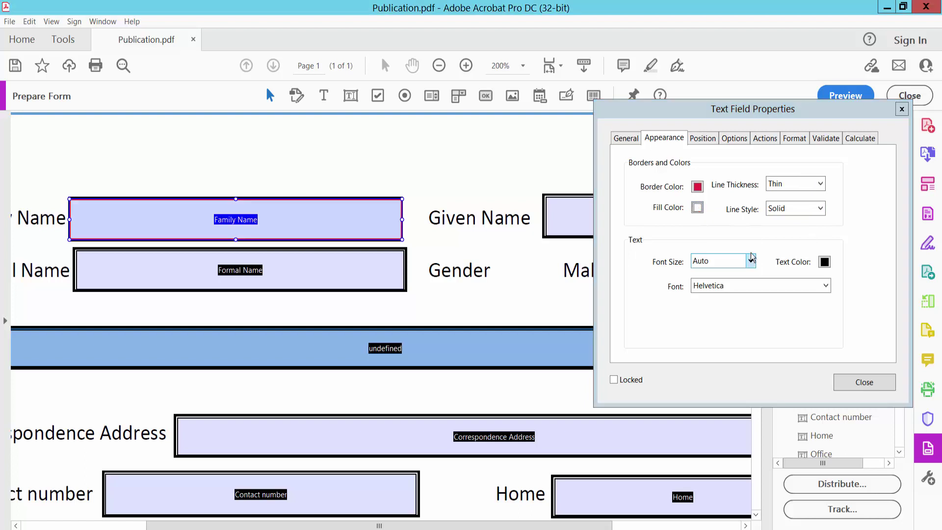
{"action": "left_click", "coordinate": [820, 209]}
{"action": "left_click", "coordinate": [792, 217]}
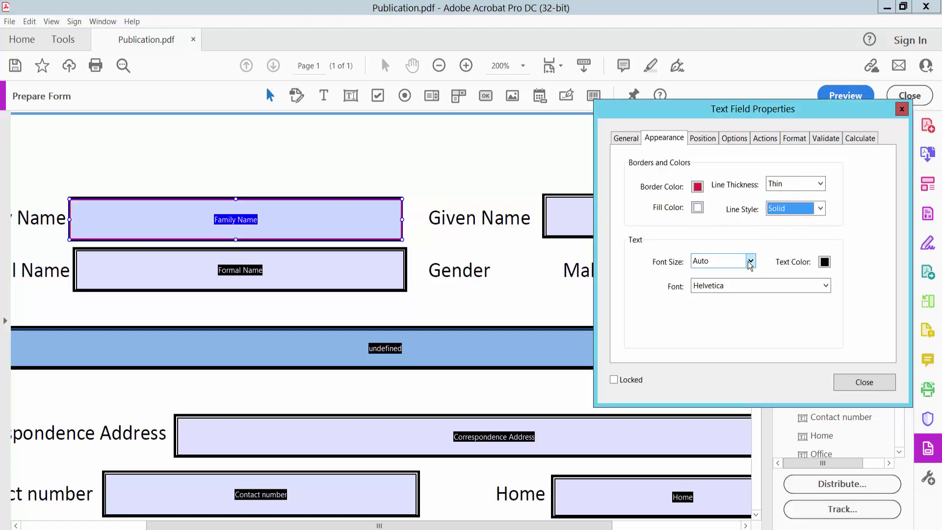
- Keep auto font size and black text, and set the font to Times Bold
{"action": "left_click", "coordinate": [751, 262]}
{"action": "left_click", "coordinate": [751, 262]}
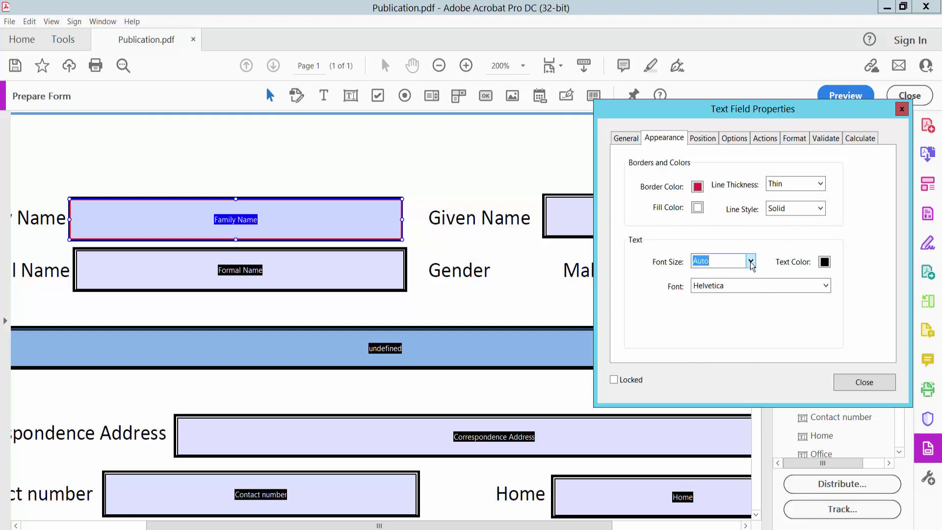
{"action": "left_click", "coordinate": [824, 263]}
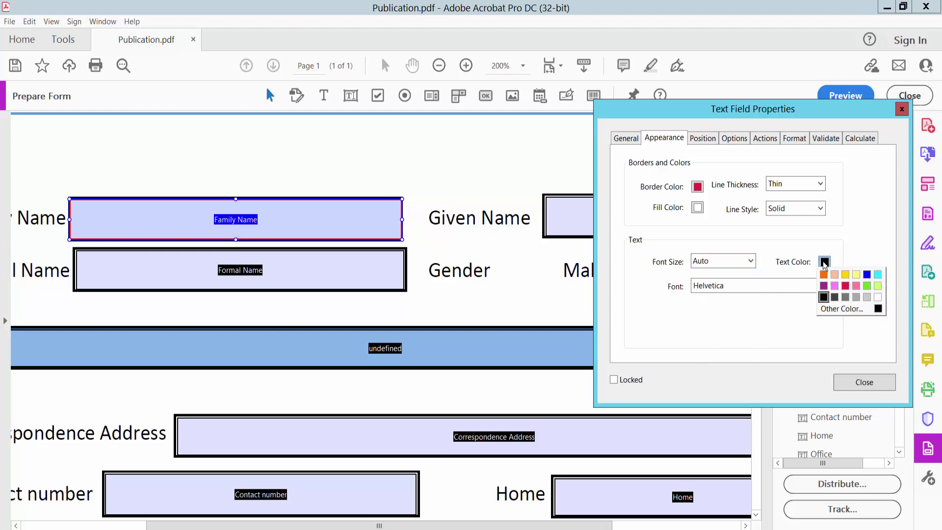
{"action": "left_click", "coordinate": [824, 262]}
{"action": "left_click", "coordinate": [826, 286]}
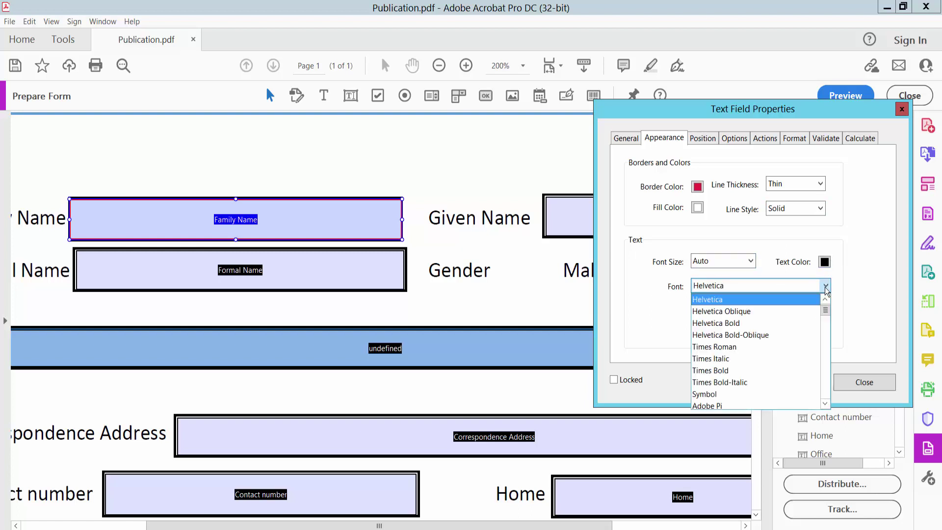
{"action": "left_click", "coordinate": [727, 370]}
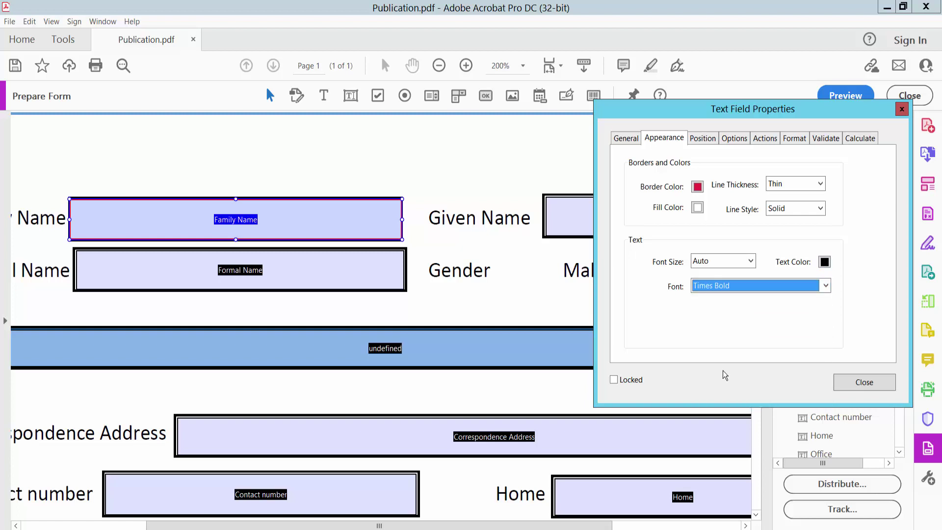
- Check the position settings, then set the Family Name text alignment to Center
{"action": "left_click", "coordinate": [701, 140]}
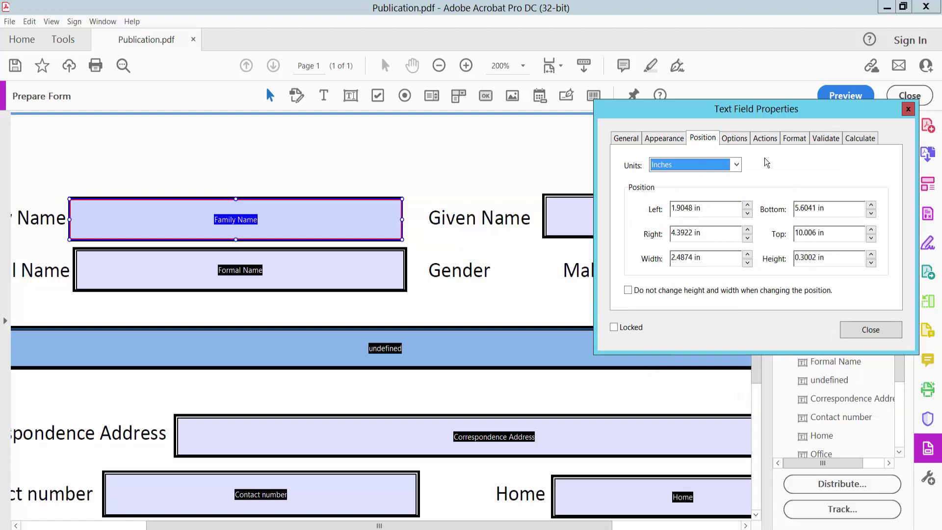
{"action": "left_click", "coordinate": [734, 138]}
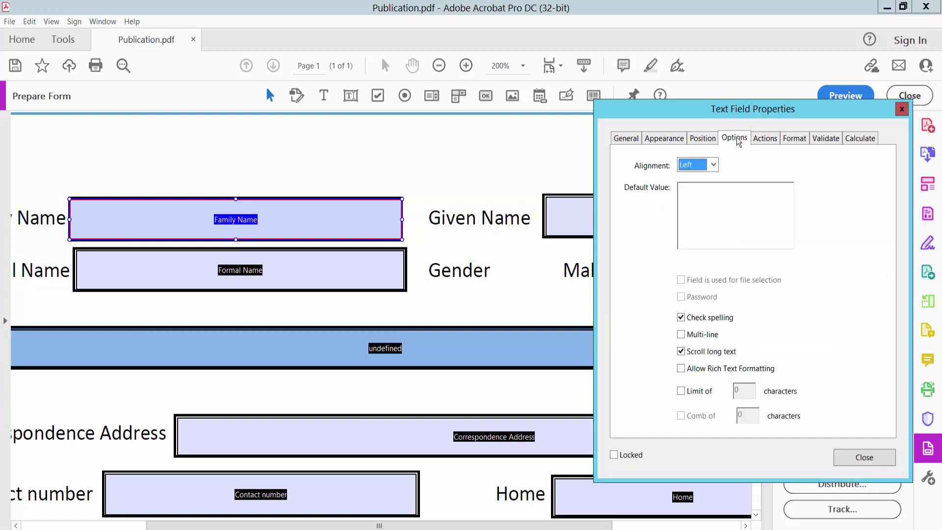
{"action": "left_click", "coordinate": [713, 165]}
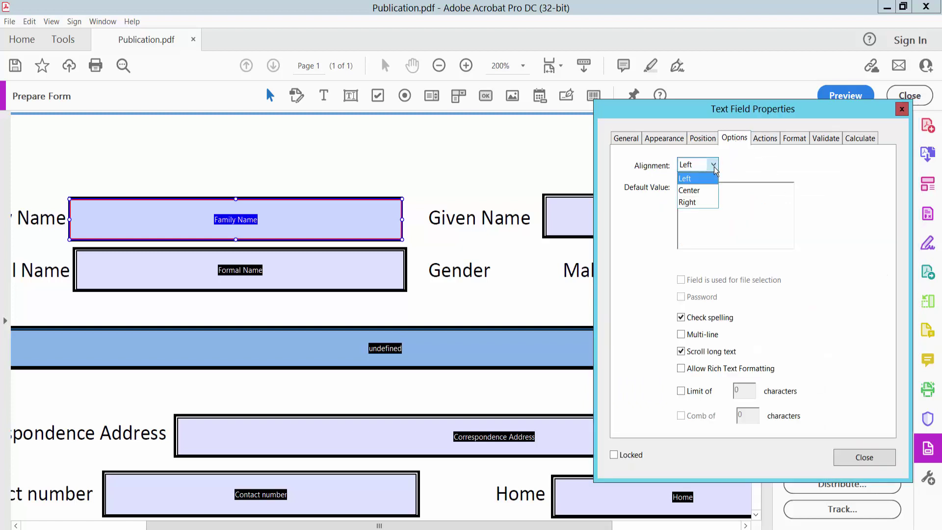
{"action": "left_click", "coordinate": [690, 190]}
{"action": "left_click", "coordinate": [712, 165]}
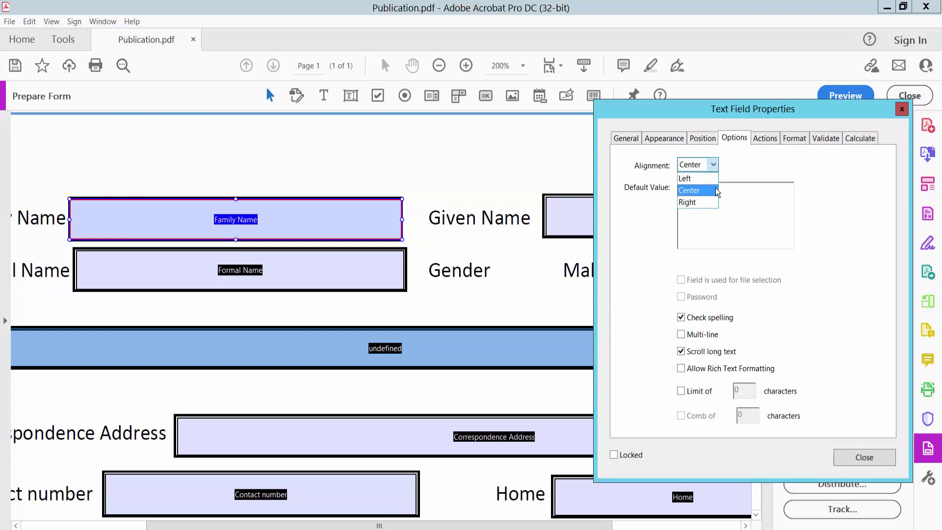
{"action": "left_click", "coordinate": [695, 203]}
{"action": "left_click", "coordinate": [707, 166]}
{"action": "left_click", "coordinate": [690, 190]}
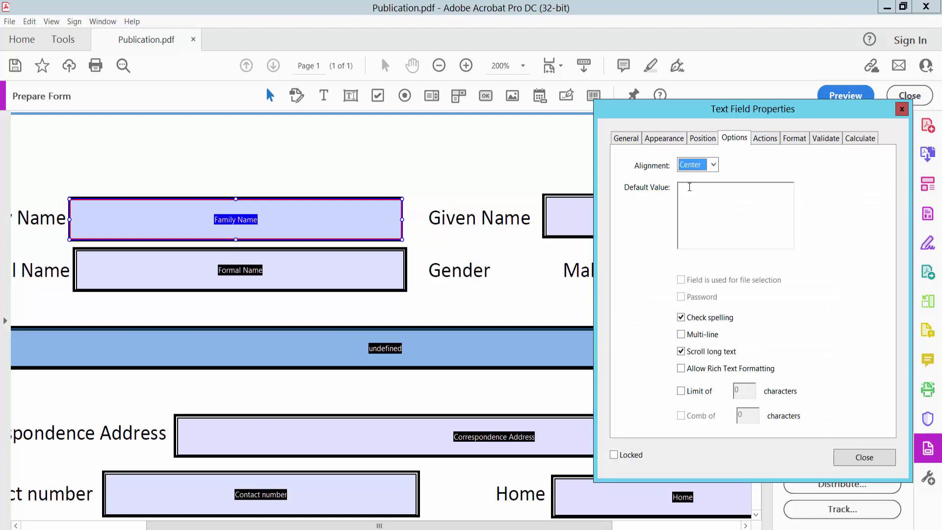
- Leave Multi-line and the 10-character limit unchecked after trying them
{"action": "left_click", "coordinate": [681, 335]}
{"action": "left_click", "coordinate": [681, 336]}
{"action": "left_click", "coordinate": [682, 393]}
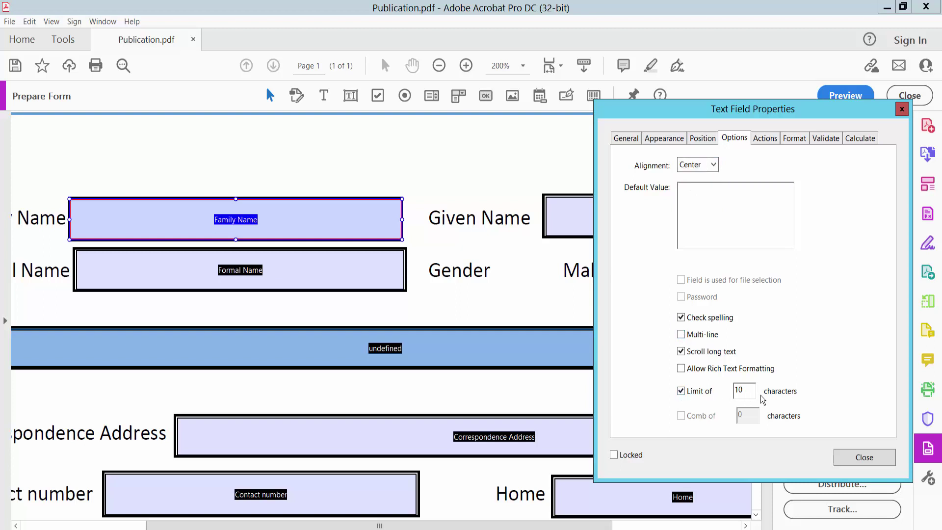
{"action": "left_click", "coordinate": [682, 391]}
- Preview the form, test Family Name with 'type text', then resume editing fields
{"action": "left_click", "coordinate": [873, 454]}
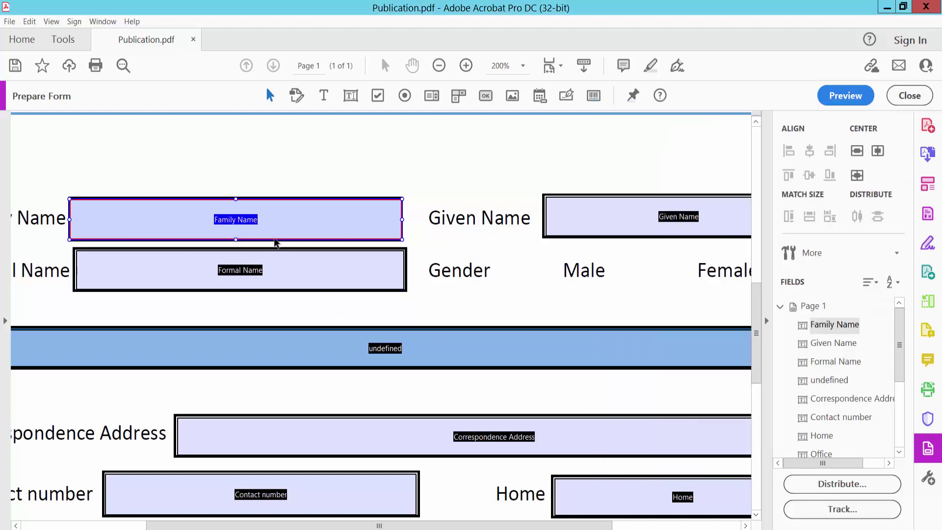
{"action": "left_click", "coordinate": [842, 98]}
{"action": "left_click", "coordinate": [274, 224]}
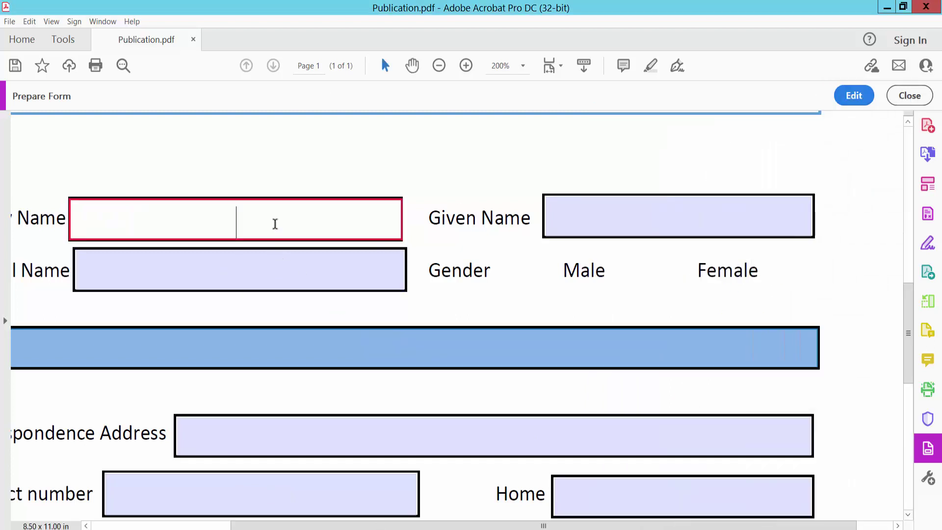
{"action": "type", "text": "type"}
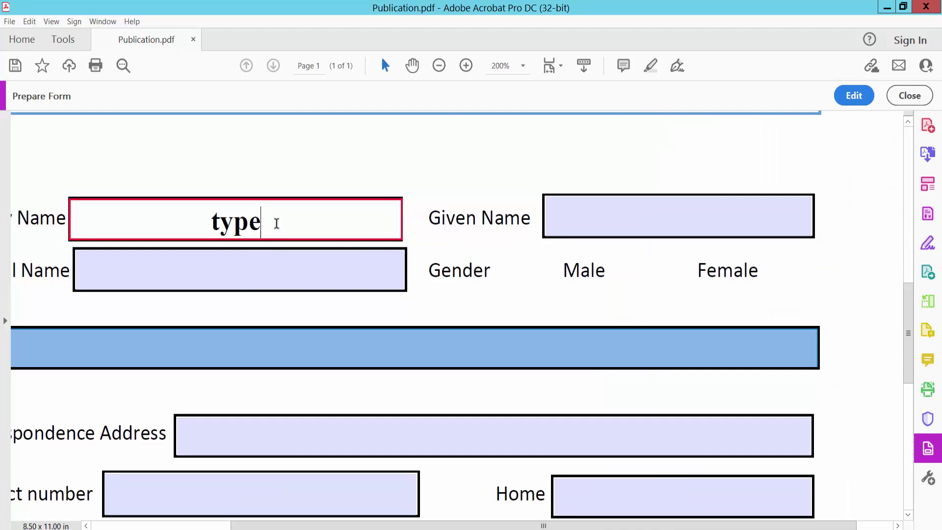
{"action": "type", "text": " text"}
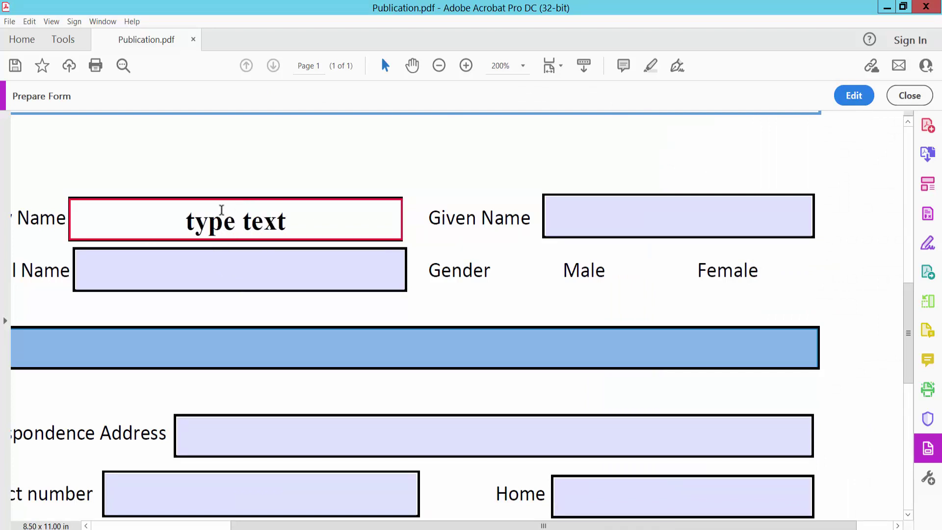
{"action": "left_click", "coordinate": [854, 96]}
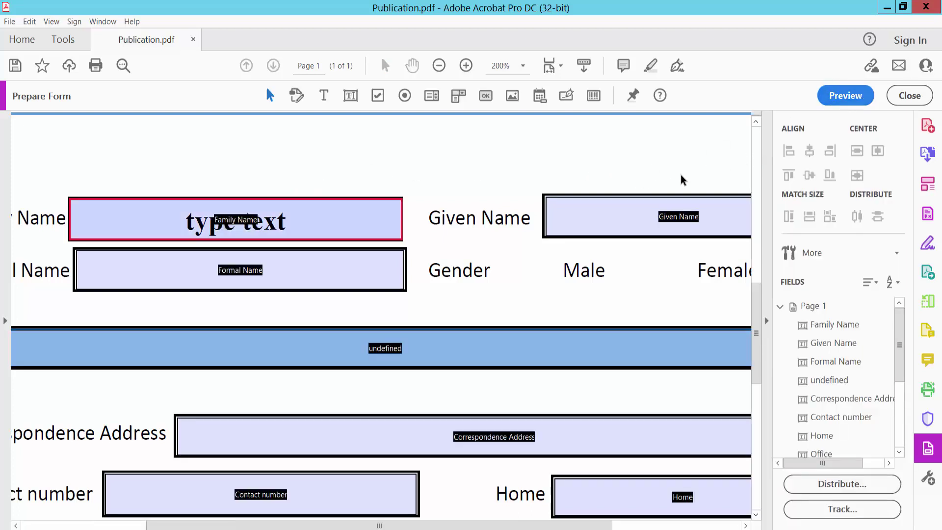
{"action": "scroll", "coordinate": [633, 189], "scroll_direction": "down", "scroll_amount": 1, "text": "ctrl"}
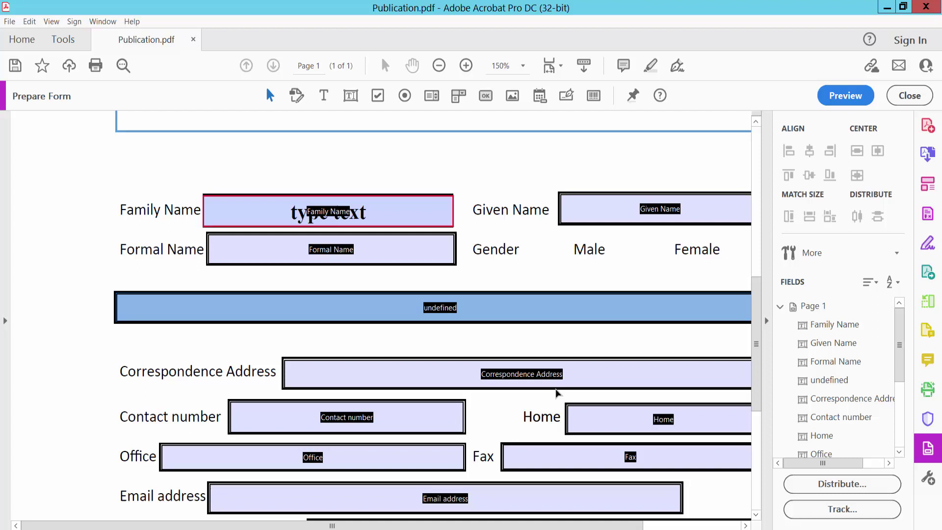
{"action": "left_click_drag", "start_coordinate": [580, 526], "coordinate": [631, 527]}
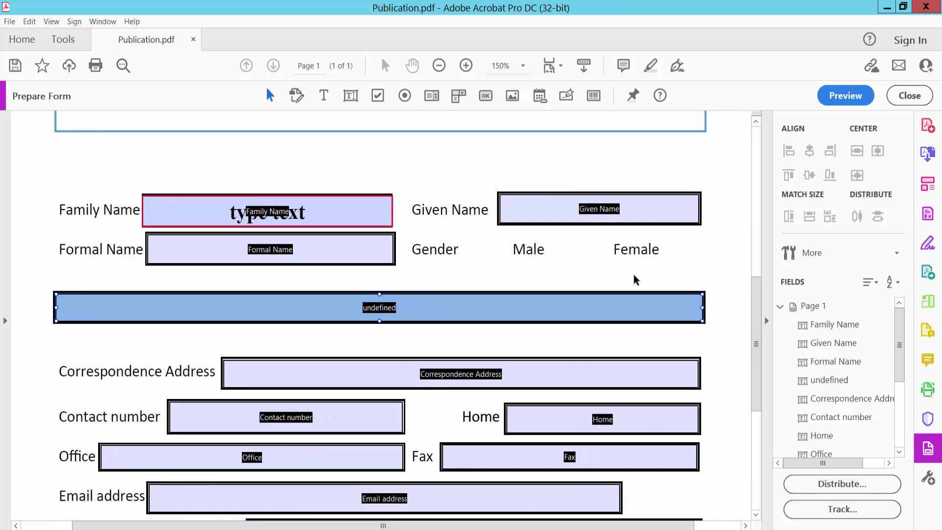
- Select the Contact number field and extend its left edge slightly outward
{"action": "left_click", "coordinate": [599, 193]}
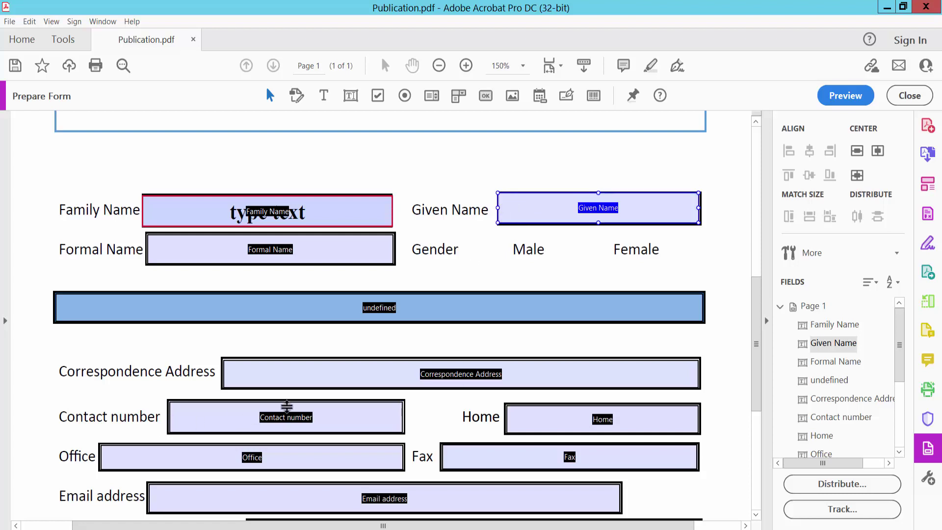
{"action": "left_click", "coordinate": [287, 401]}
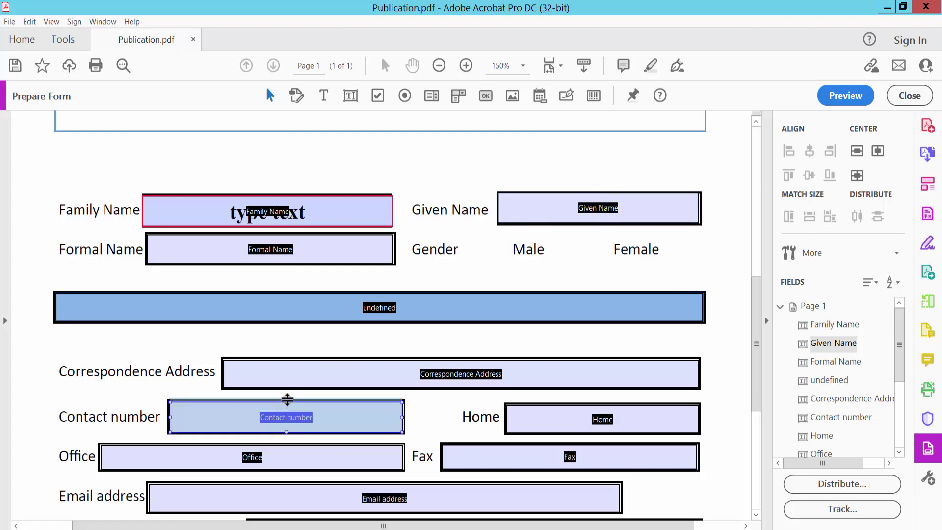
{"action": "left_click", "coordinate": [287, 400]}
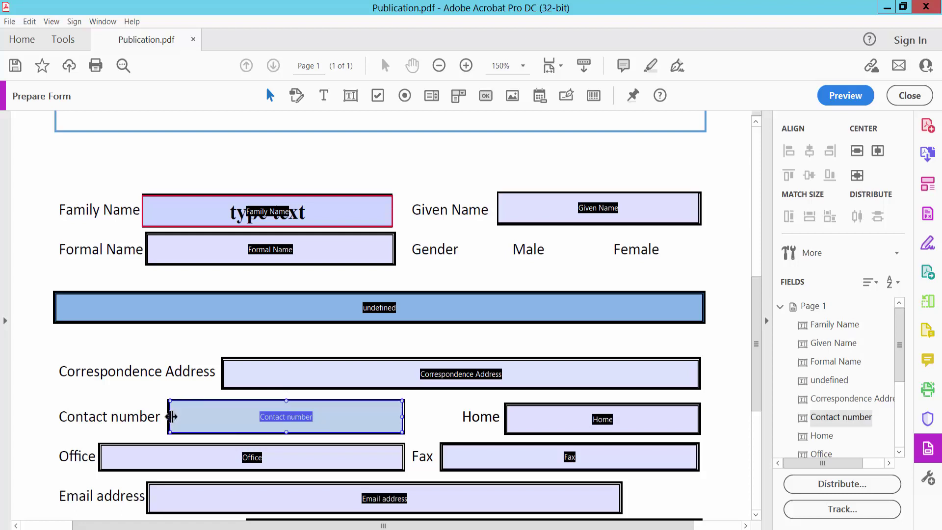
{"action": "left_click_drag", "start_coordinate": [171, 417], "coordinate": [170, 417]}
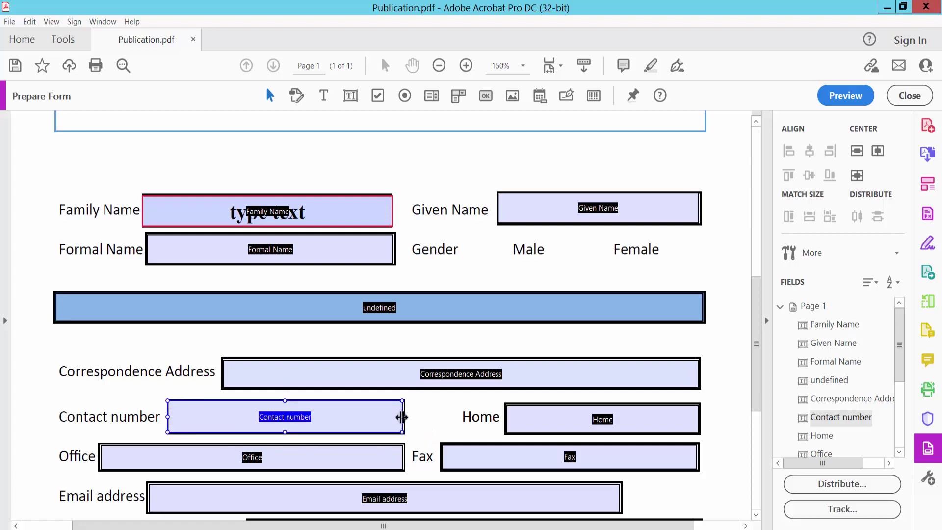
{"action": "left_click_drag", "start_coordinate": [402, 416], "coordinate": [403, 417]}
{"action": "scroll", "coordinate": [551, 372], "scroll_direction": "down", "scroll_amount": 2}
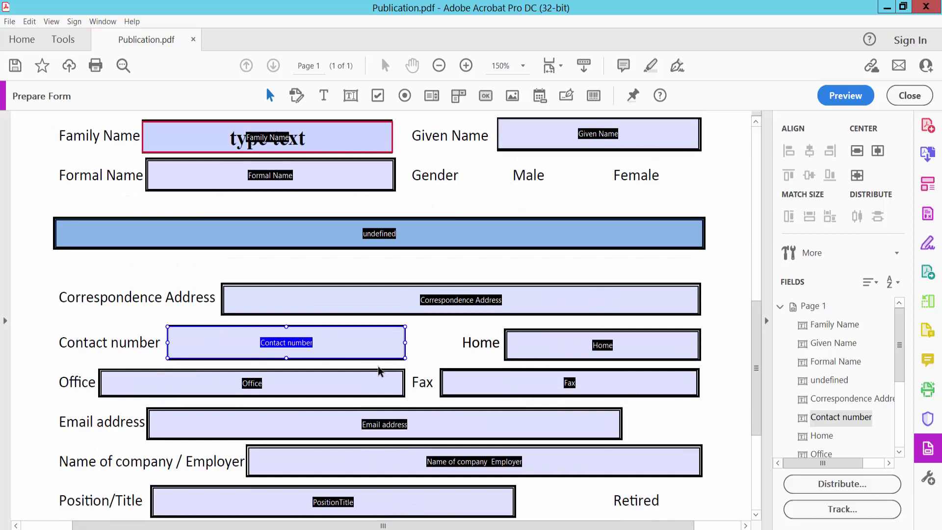
{"action": "scroll", "coordinate": [379, 372], "scroll_direction": "up", "scroll_amount": 1, "text": "ctrl"}
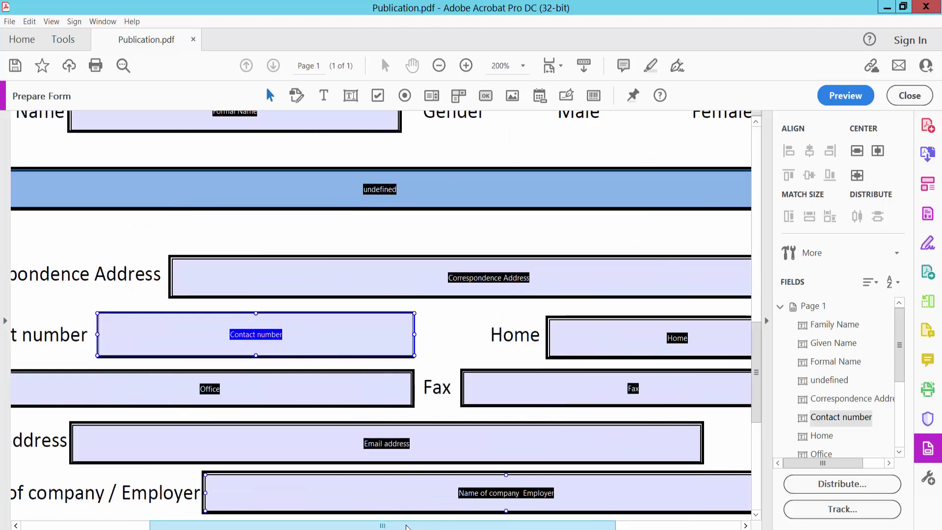
{"action": "left_click_drag", "start_coordinate": [405, 527], "coordinate": [339, 527]}
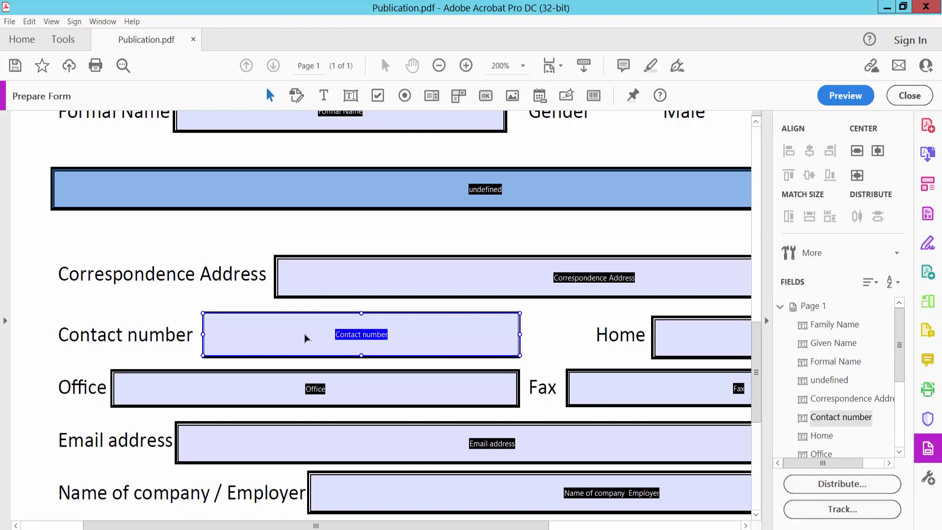
- Open the Contact number field's properties and set its text alignment to Center
{"action": "double_click", "coordinate": [304, 337]}
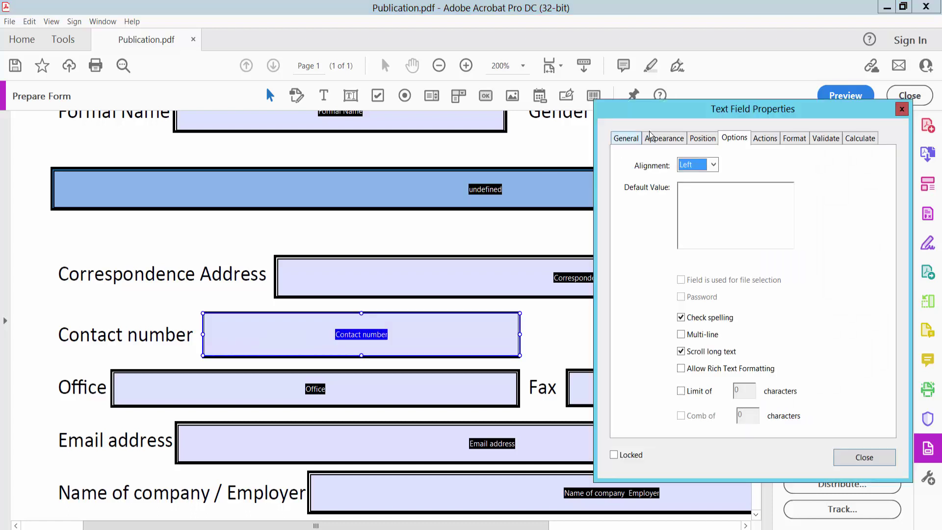
{"action": "left_click_drag", "start_coordinate": [599, 101], "coordinate": [465, 86]}
{"action": "left_click", "coordinate": [494, 122]}
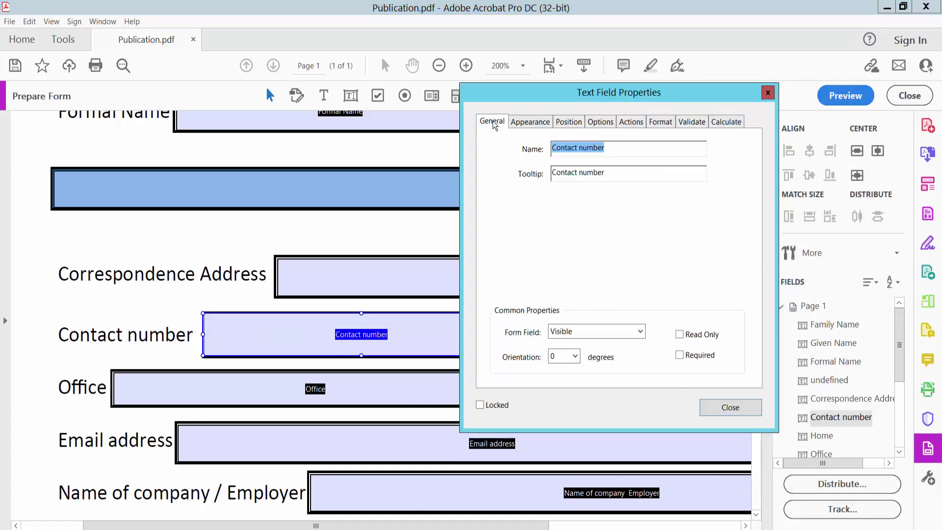
{"action": "left_click", "coordinate": [600, 122]}
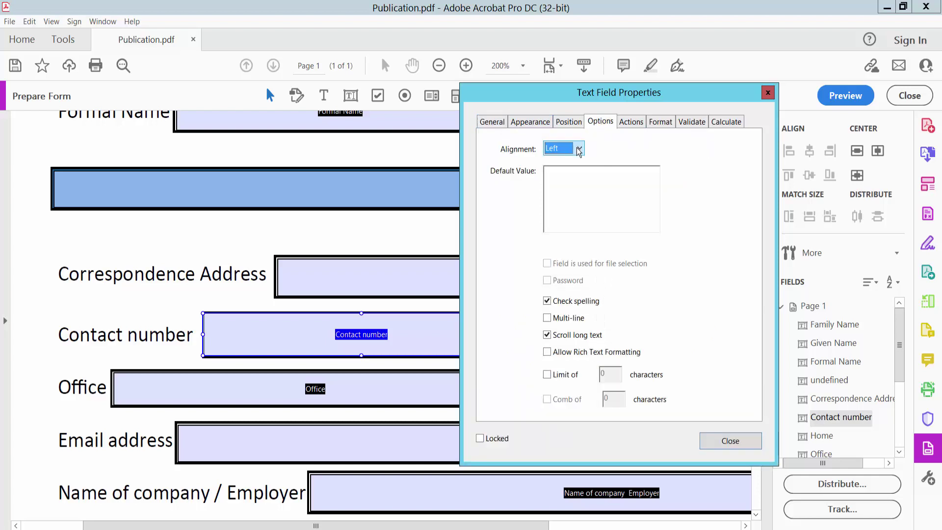
{"action": "left_click", "coordinate": [579, 149]}
{"action": "left_click", "coordinate": [574, 175]}
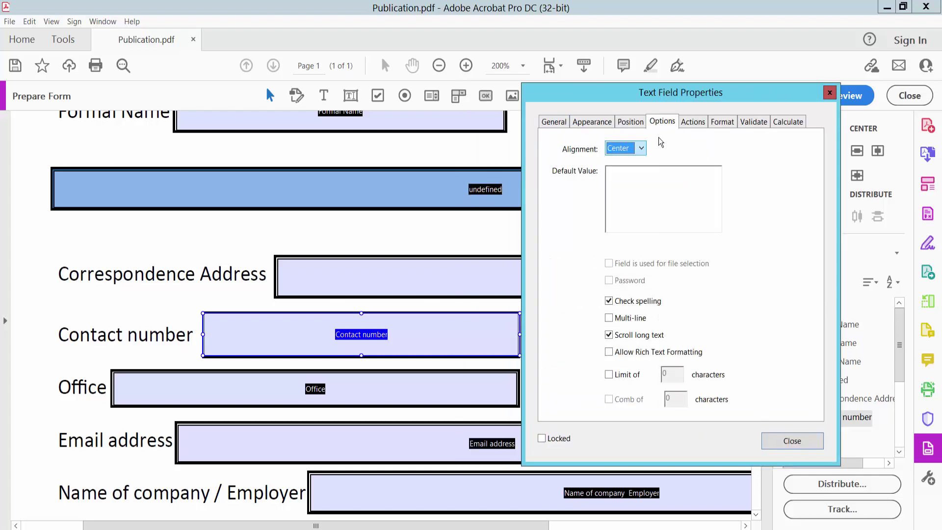
- Format the Contact number field as a Number with 0 decimal places
{"action": "left_click", "coordinate": [723, 124]}
{"action": "left_click", "coordinate": [699, 150]}
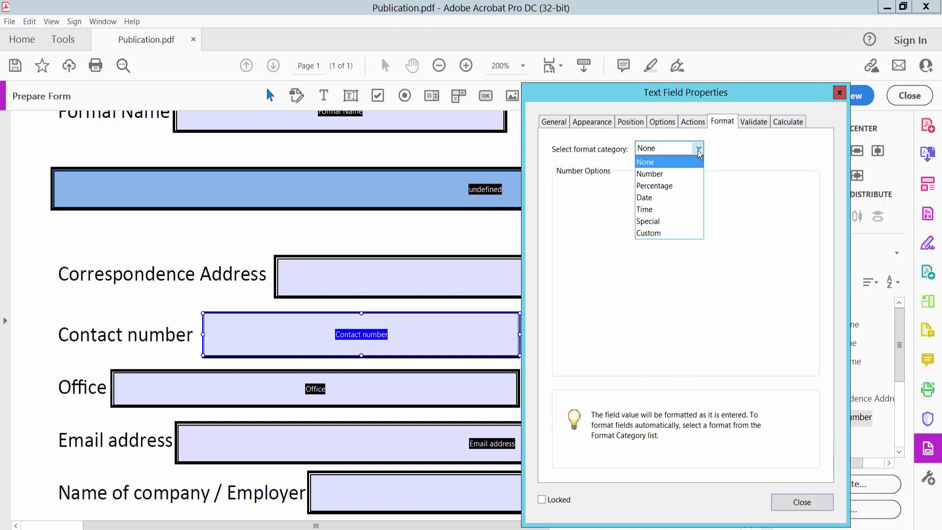
{"action": "left_click", "coordinate": [648, 175]}
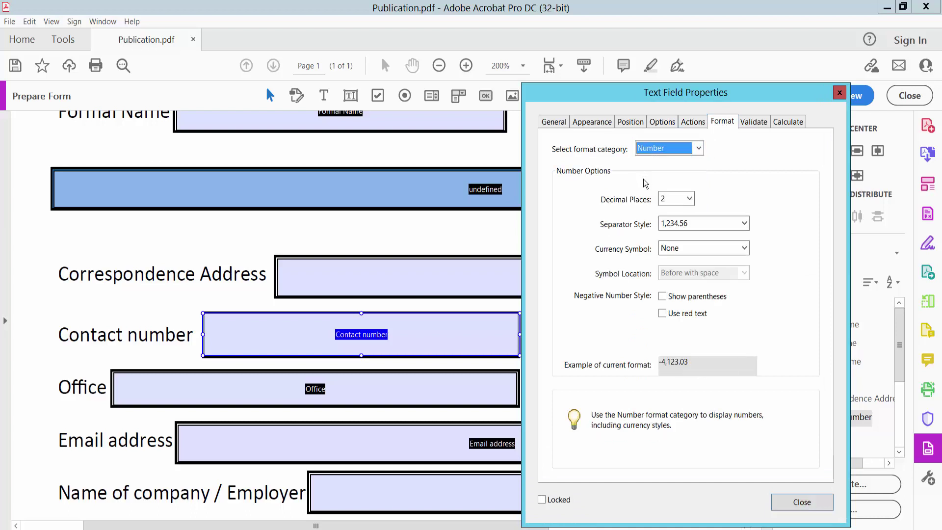
{"action": "left_click", "coordinate": [688, 199]}
{"action": "scroll", "coordinate": [685, 231], "scroll_direction": "up", "scroll_amount": 2}
{"action": "left_click", "coordinate": [664, 214]}
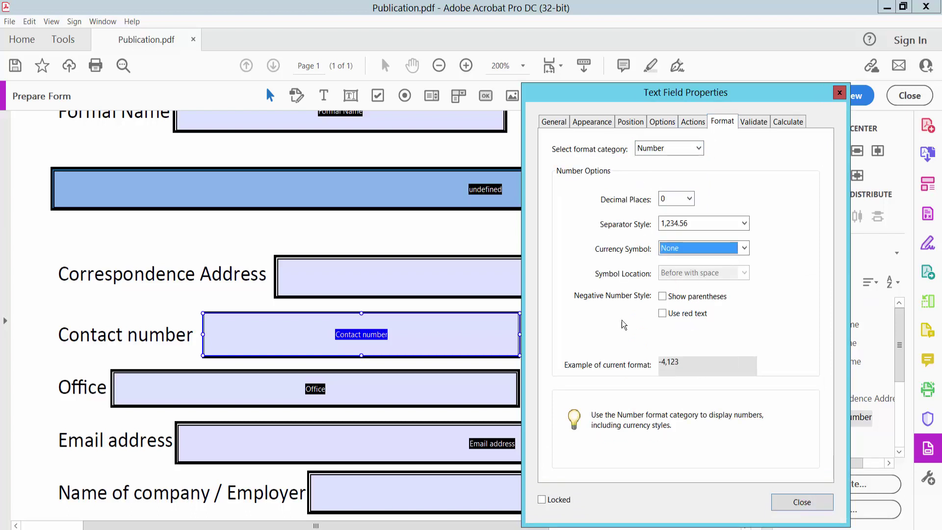
- Preview the form and enter 4674764 in Contact number, confirming it displays as 4,674,764
{"action": "left_click", "coordinate": [802, 504]}
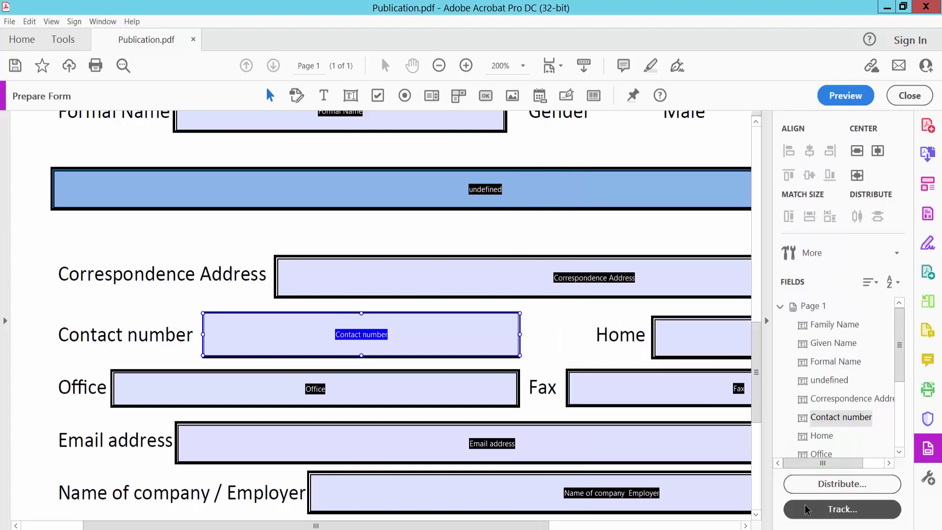
{"action": "left_click", "coordinate": [851, 95]}
{"action": "left_click", "coordinate": [288, 337]}
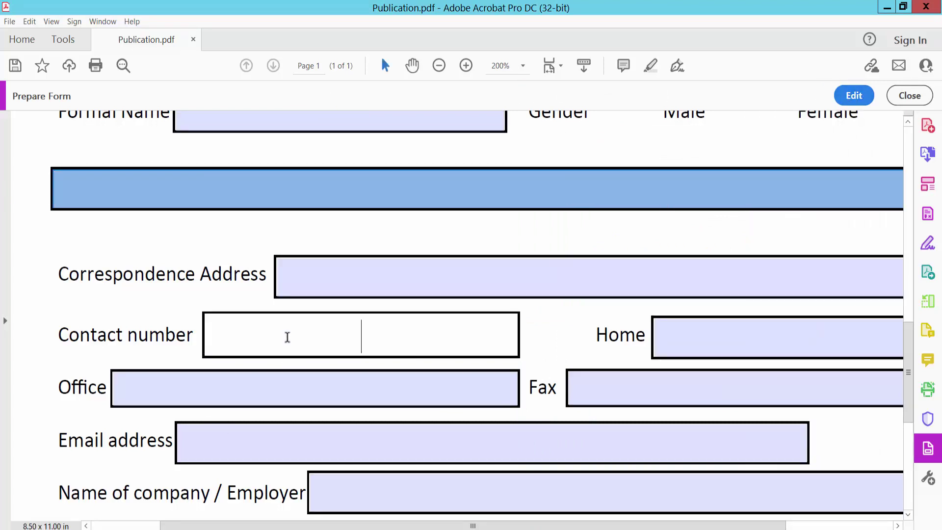
{"action": "type", "text": "467476"}
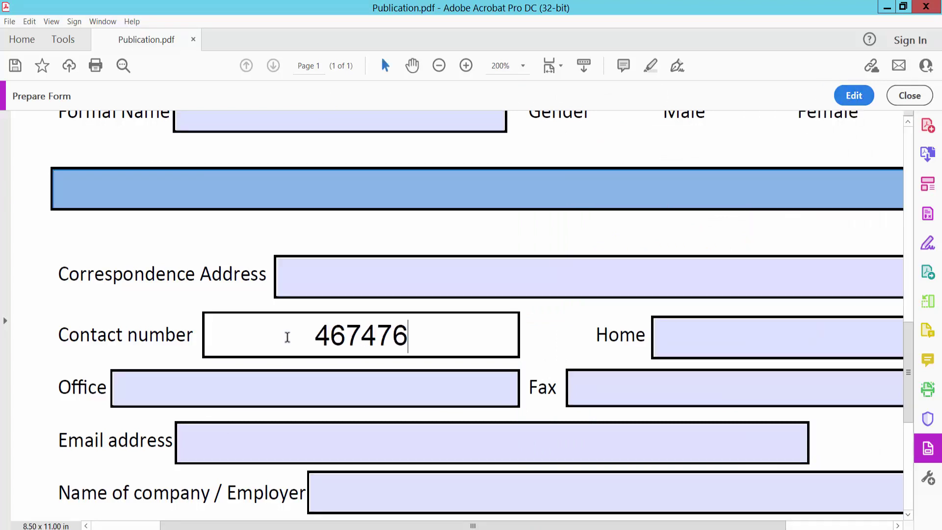
{"action": "type", "text": "4"}
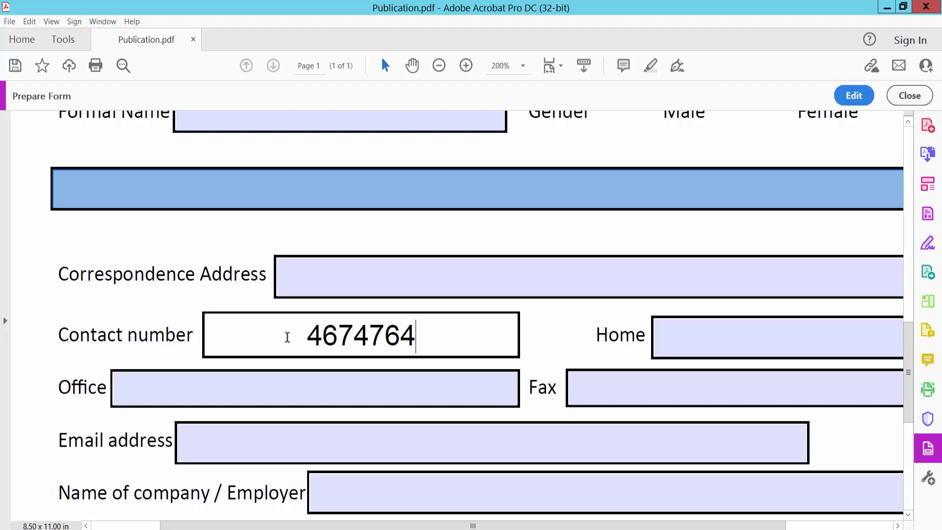
{"action": "scroll", "coordinate": [349, 298], "scroll_direction": "down", "scroll_amount": 2}
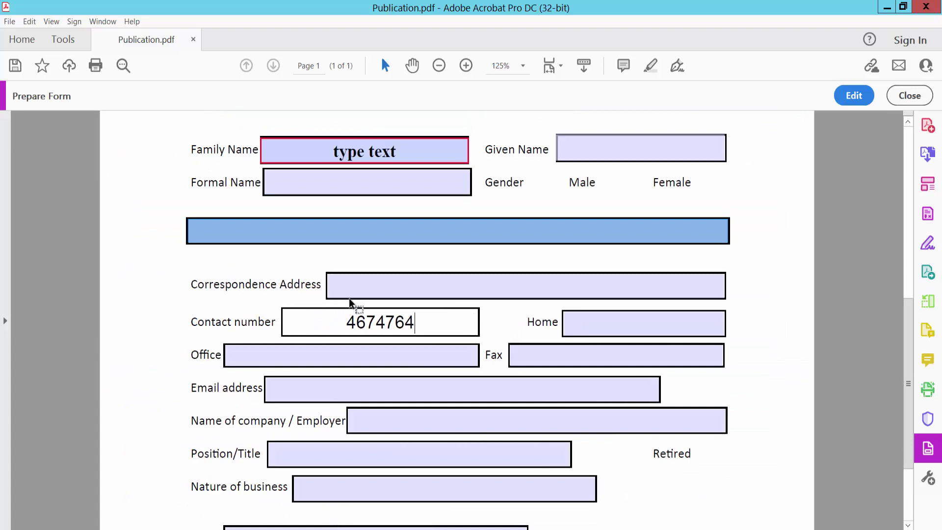
{"action": "scroll", "coordinate": [362, 287], "scroll_direction": "down", "scroll_amount": 1}
{"action": "scroll", "coordinate": [410, 286], "scroll_direction": "down", "scroll_amount": 2}
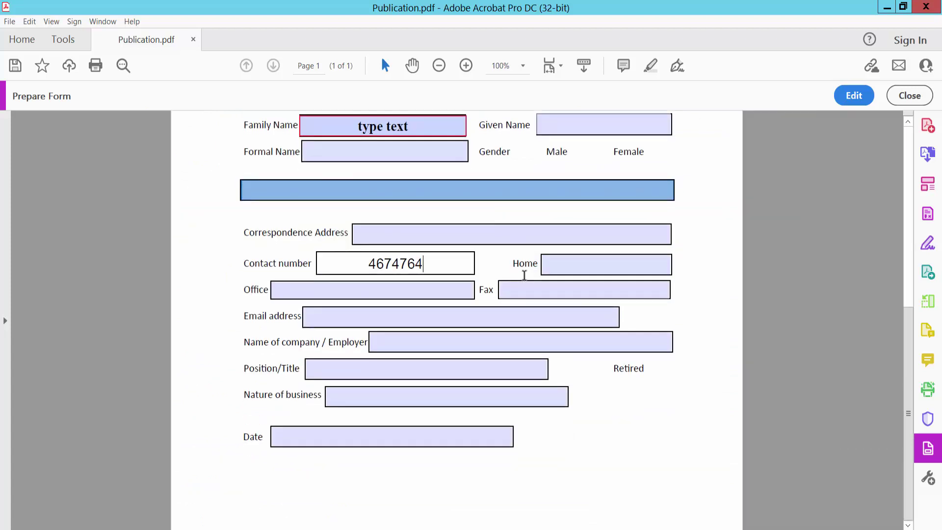
{"action": "left_click", "coordinate": [382, 435]}
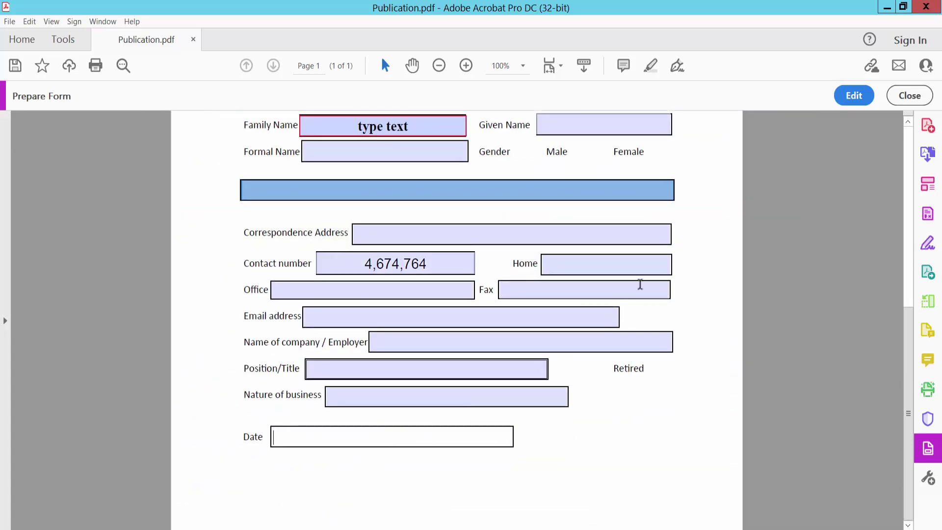
- Set the Date field's text alignment to Center in its properties
{"action": "left_click", "coordinate": [852, 95]}
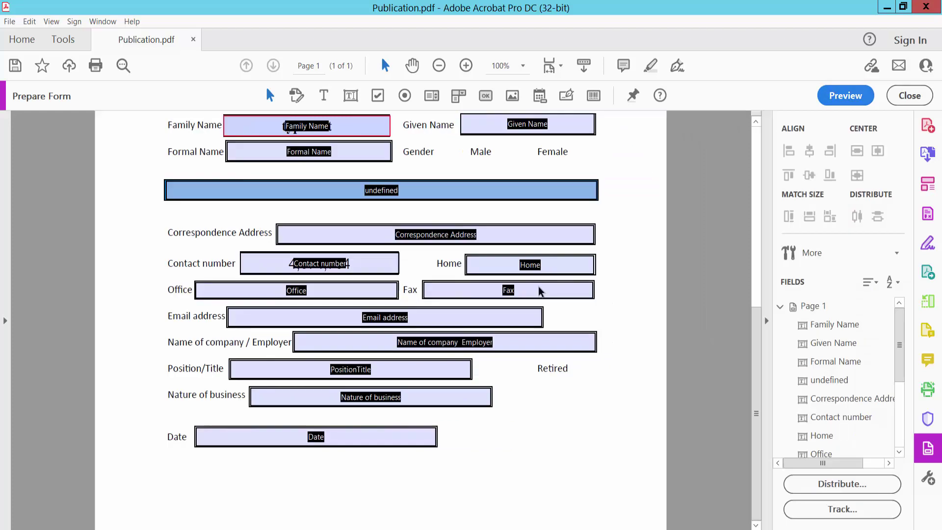
{"action": "right_click", "coordinate": [287, 436]}
{"action": "left_click", "coordinate": [335, 107]}
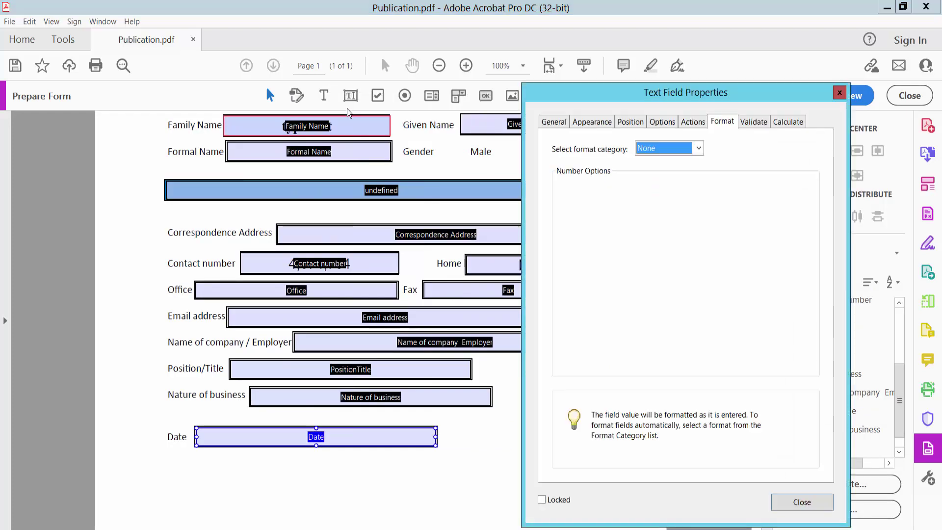
{"action": "left_click", "coordinate": [666, 122]}
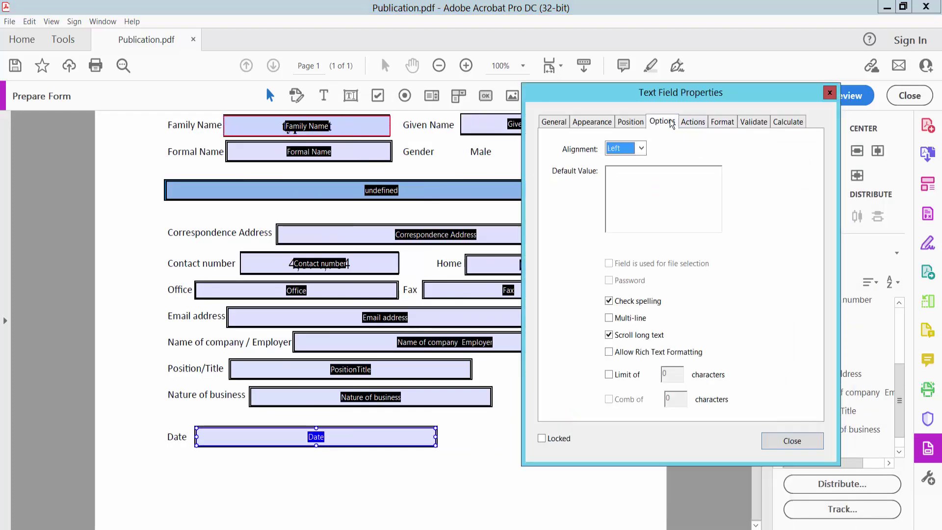
{"action": "left_click", "coordinate": [640, 149]}
{"action": "left_click", "coordinate": [622, 171]}
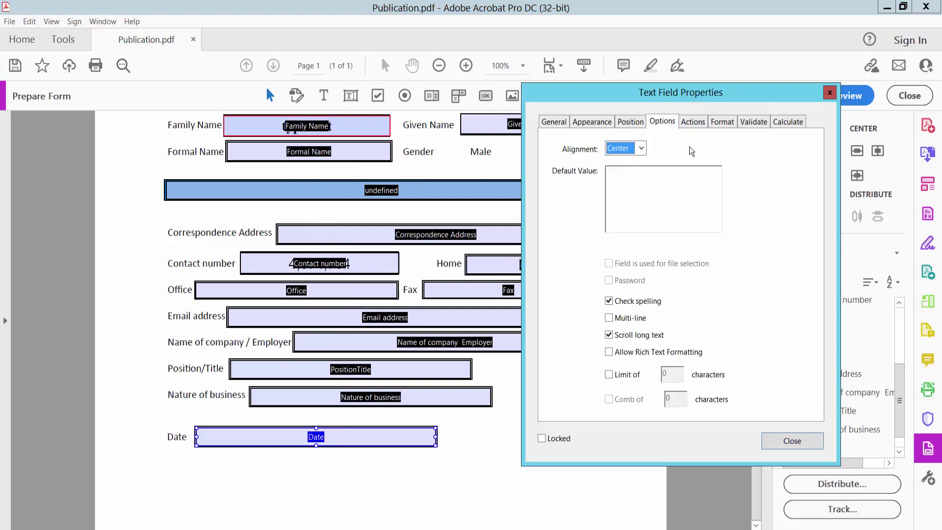
- Give the Date field a Date format of mm/dd/yyyy
{"action": "left_click", "coordinate": [788, 122]}
{"action": "left_click", "coordinate": [725, 122]}
{"action": "left_click", "coordinate": [699, 148]}
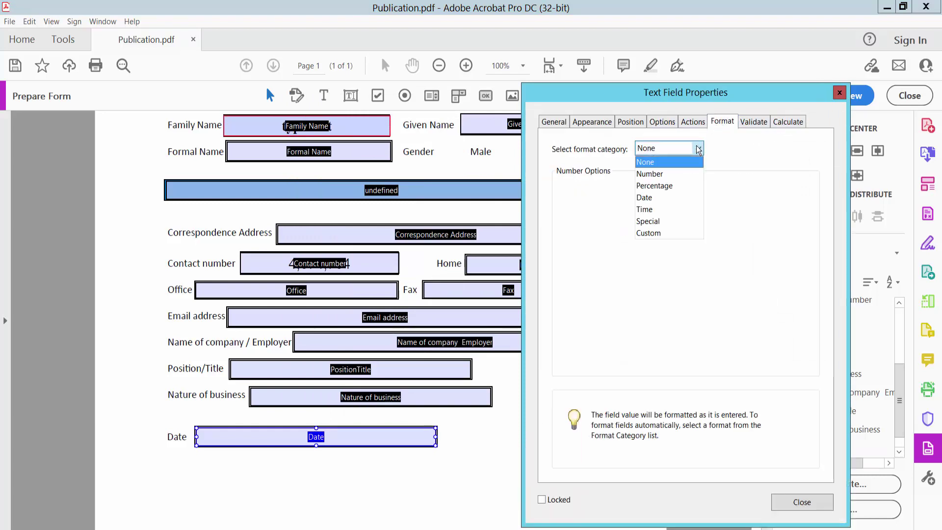
{"action": "left_click", "coordinate": [648, 197]}
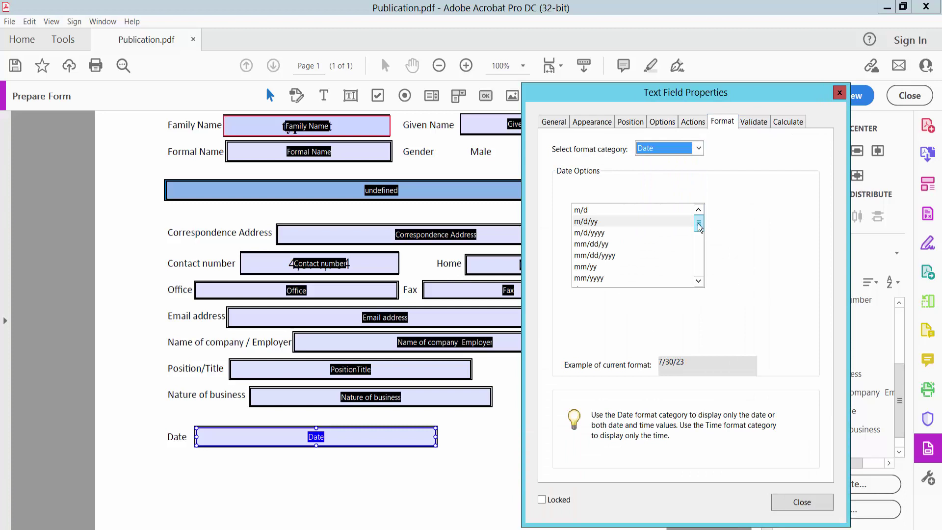
{"action": "mouse_move", "coordinate": [699, 226]}
{"action": "left_mouse_down"}
{"action": "mouse_move", "coordinate": [701, 264]}
{"action": "mouse_move", "coordinate": [700, 224]}
{"action": "left_mouse_up"}
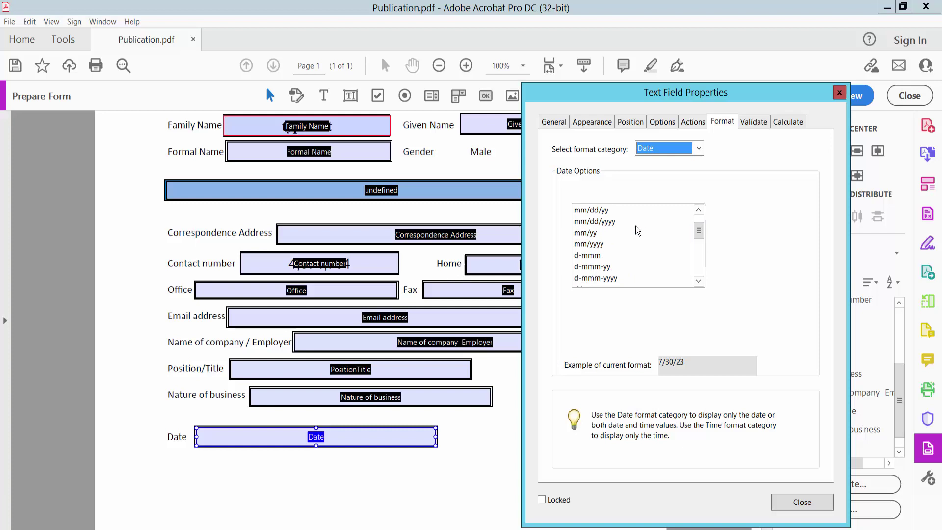
{"action": "left_click", "coordinate": [592, 224]}
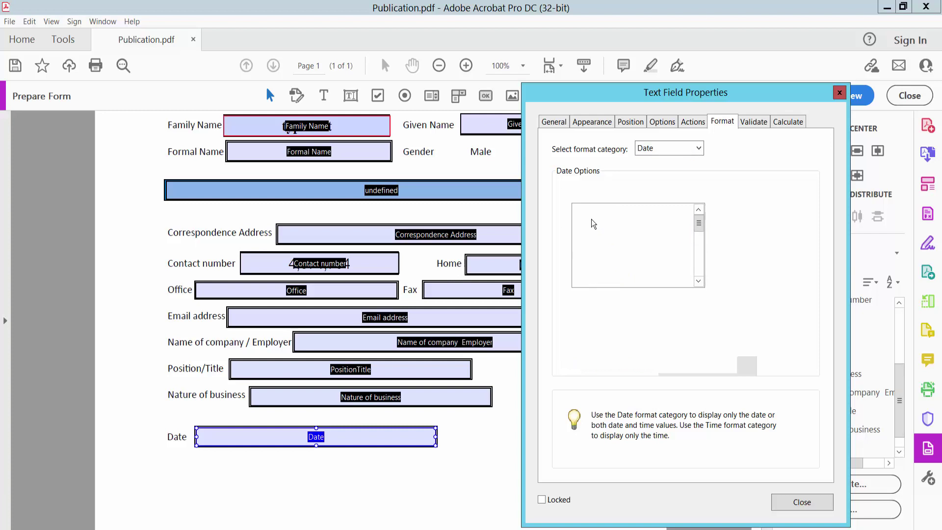
{"action": "left_click", "coordinate": [802, 503]}
- In preview, pick July 26, 2023 from the Date field's calendar, then deselect the field
{"action": "left_click", "coordinate": [853, 95]}
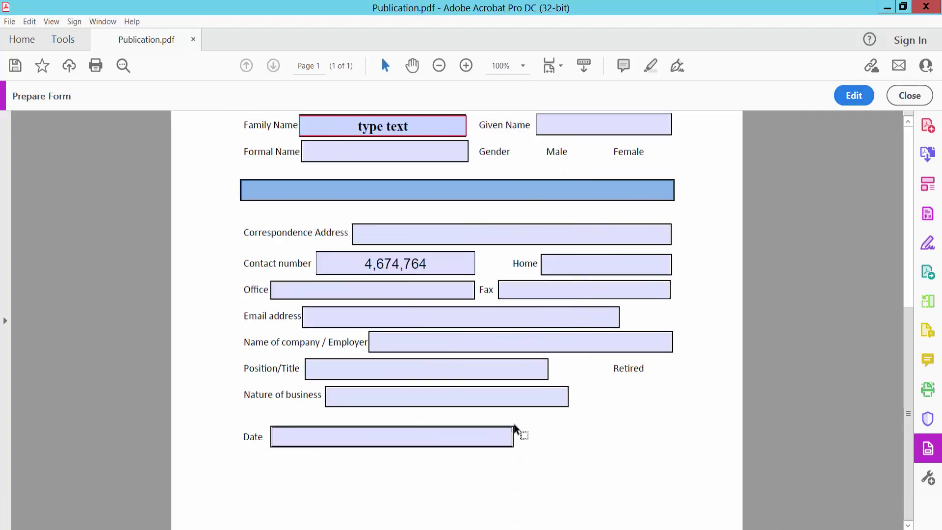
{"action": "left_click", "coordinate": [508, 437]}
{"action": "left_click", "coordinate": [517, 436]}
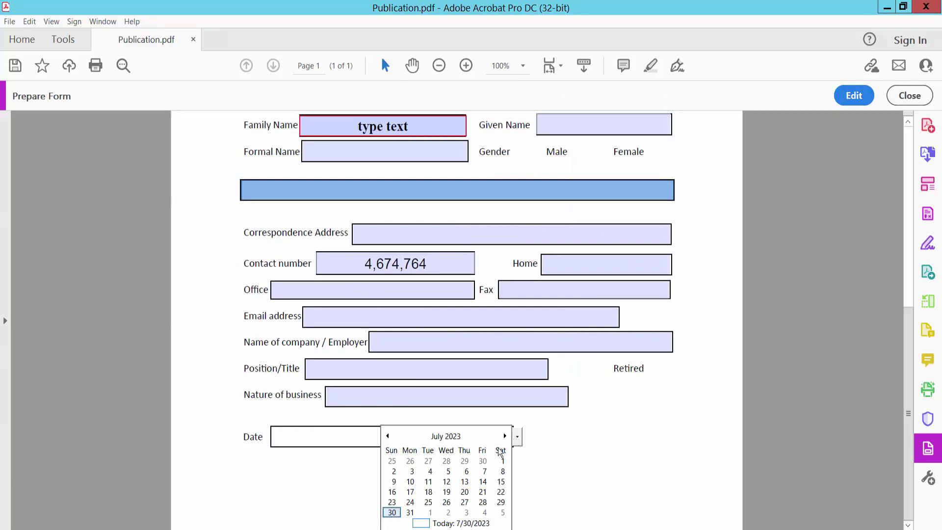
{"action": "left_click", "coordinate": [455, 502]}
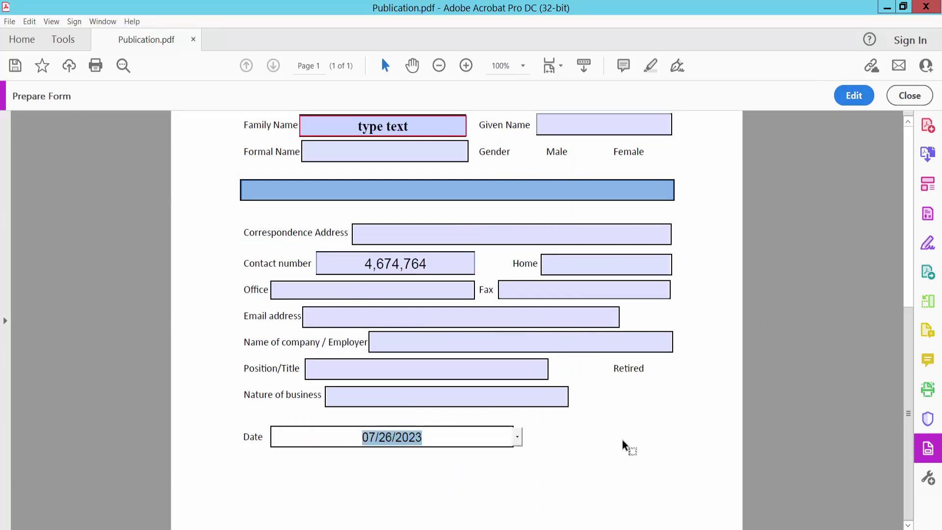
{"action": "left_click", "coordinate": [636, 441]}
{"action": "scroll", "coordinate": [637, 441], "scroll_direction": "up", "scroll_amount": 1}
{"action": "scroll", "coordinate": [635, 430], "scroll_direction": "up", "scroll_amount": 2}
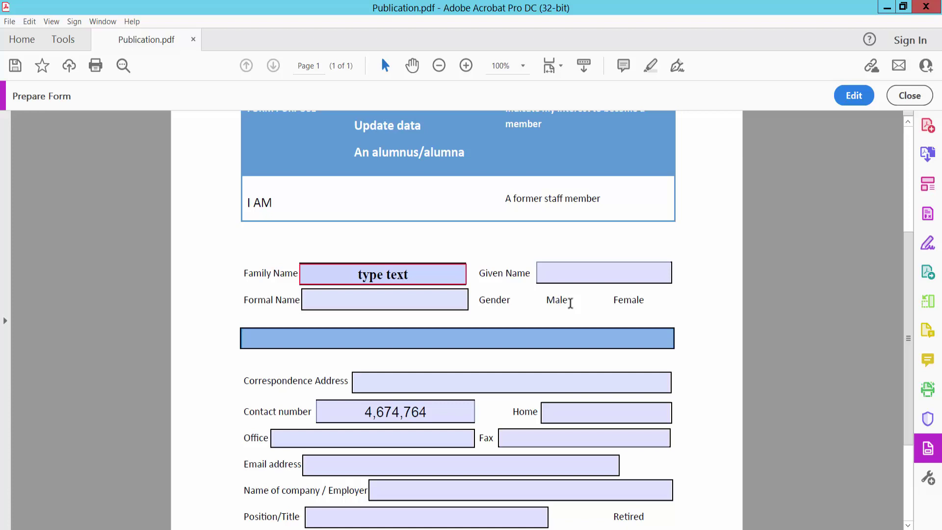
- Place one check box beside Male and another beside Female
{"action": "left_click", "coordinate": [850, 93]}
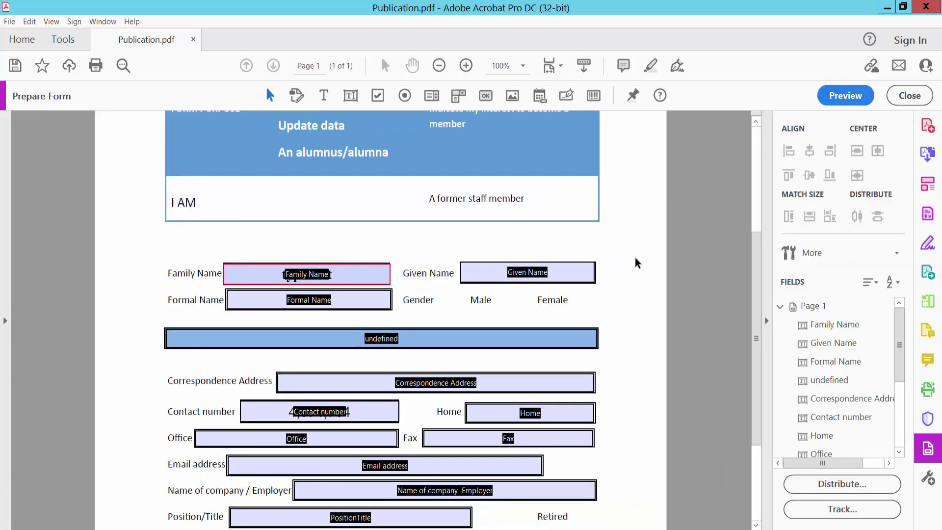
{"action": "left_click", "coordinate": [377, 98]}
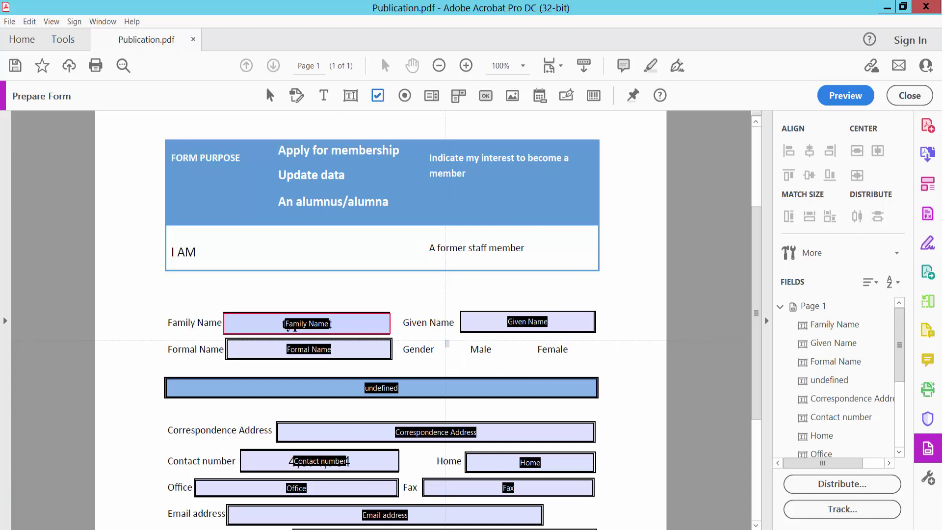
{"action": "left_click", "coordinate": [456, 352]}
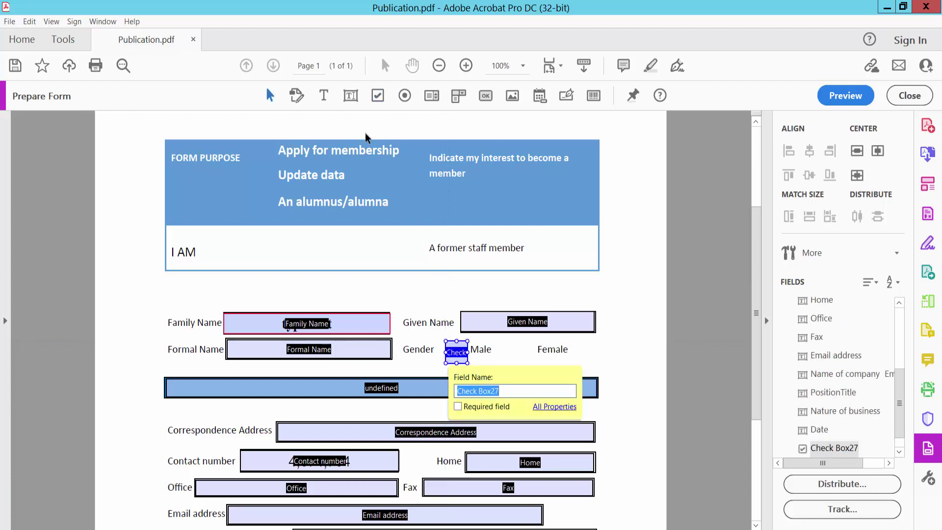
{"action": "left_click", "coordinate": [379, 97]}
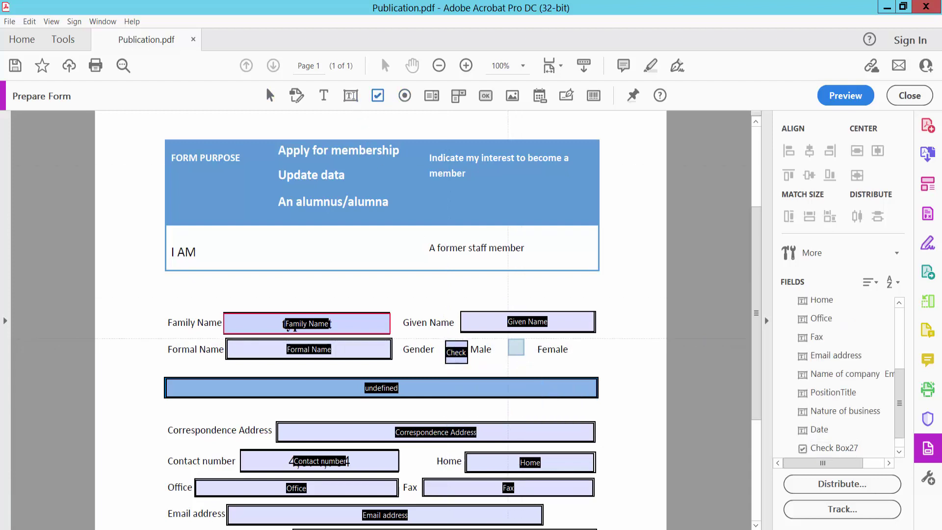
{"action": "left_click_drag", "start_coordinate": [508, 340], "coordinate": [534, 363]}
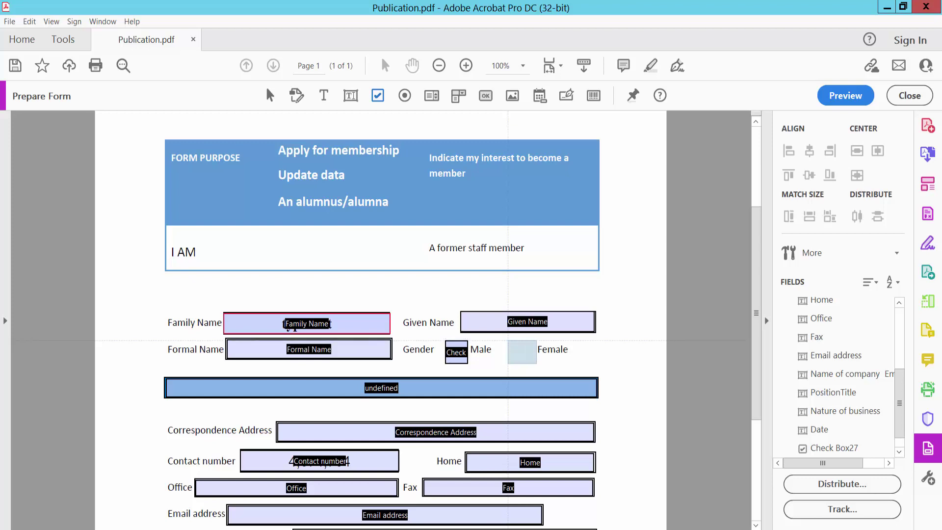
{"action": "left_click", "coordinate": [457, 353], "text": "shift"}
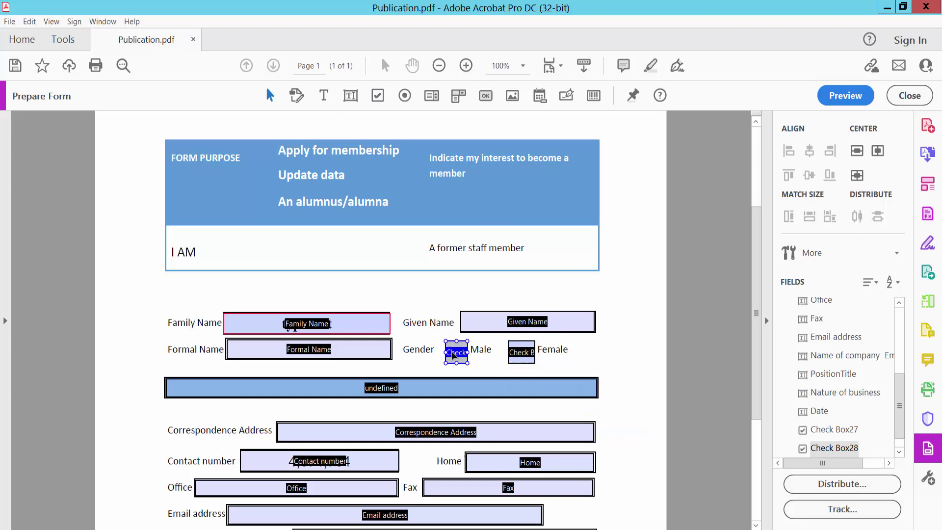
- Set both Gender check boxes to the same size
{"action": "left_click", "coordinate": [509, 356], "text": "shift"}
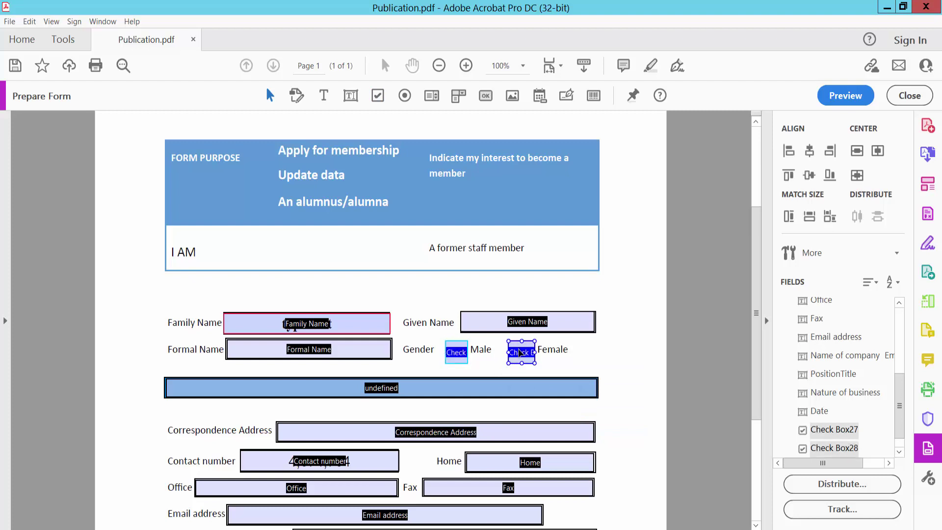
{"action": "right_click", "coordinate": [457, 354]}
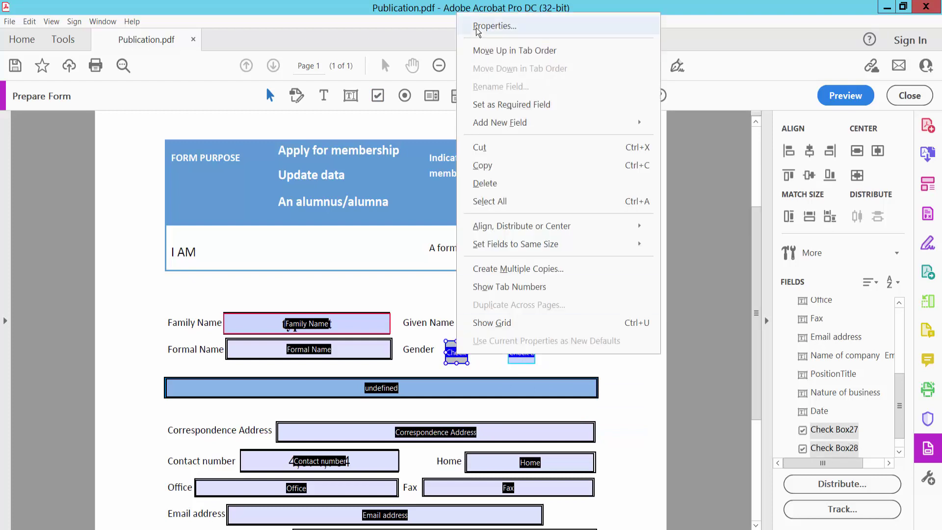
{"action": "mouse_move", "coordinate": [516, 244]}
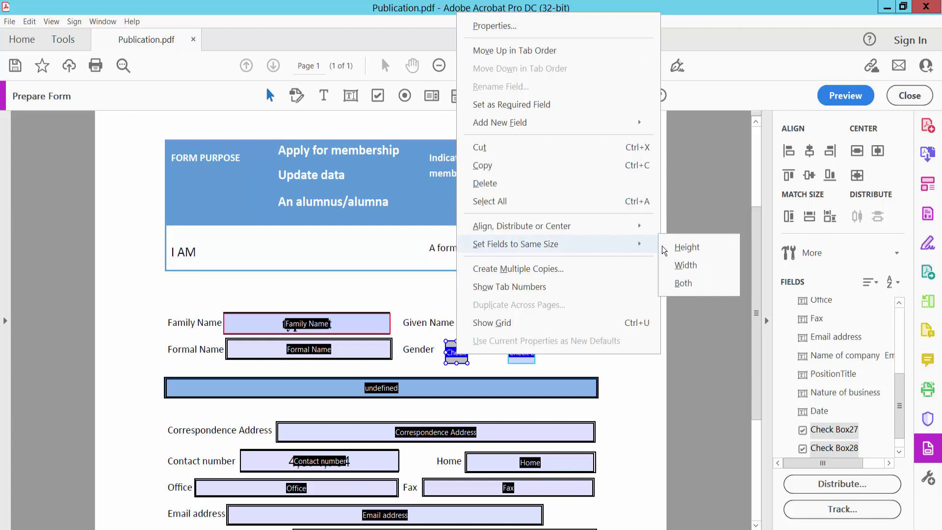
{"action": "left_click", "coordinate": [684, 284]}
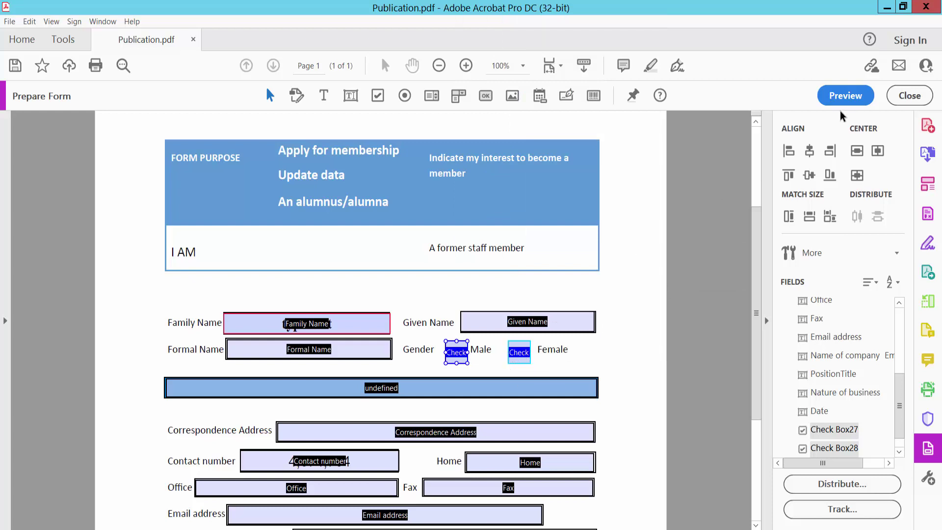
- In preview, test the Gender check boxes, leaving Male ticked
{"action": "left_click", "coordinate": [845, 96]}
{"action": "left_click", "coordinate": [526, 361]}
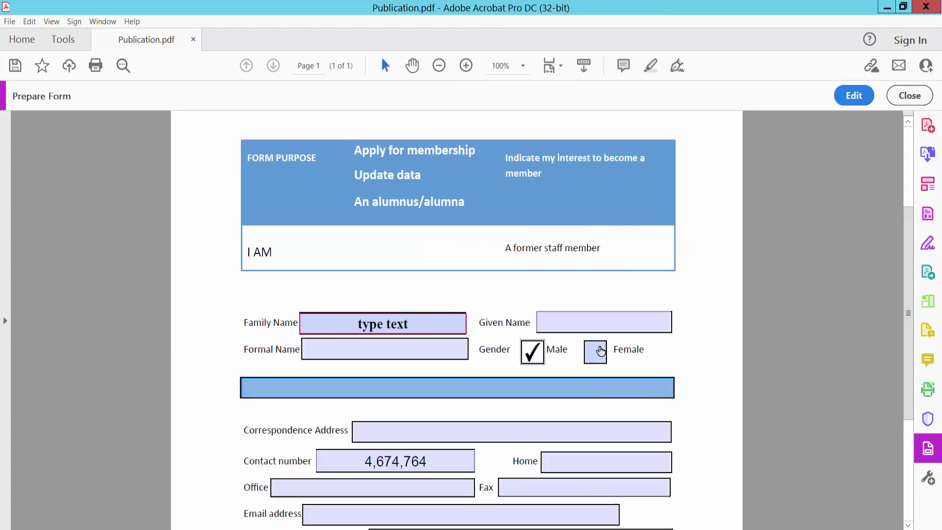
{"action": "left_click", "coordinate": [596, 352]}
{"action": "left_click", "coordinate": [535, 357]}
{"action": "scroll", "coordinate": [490, 297], "scroll_direction": "down", "scroll_amount": 2}
{"action": "scroll", "coordinate": [489, 296], "scroll_direction": "down", "scroll_amount": 3}
{"action": "scroll", "coordinate": [490, 297], "scroll_direction": "down", "scroll_amount": 1}
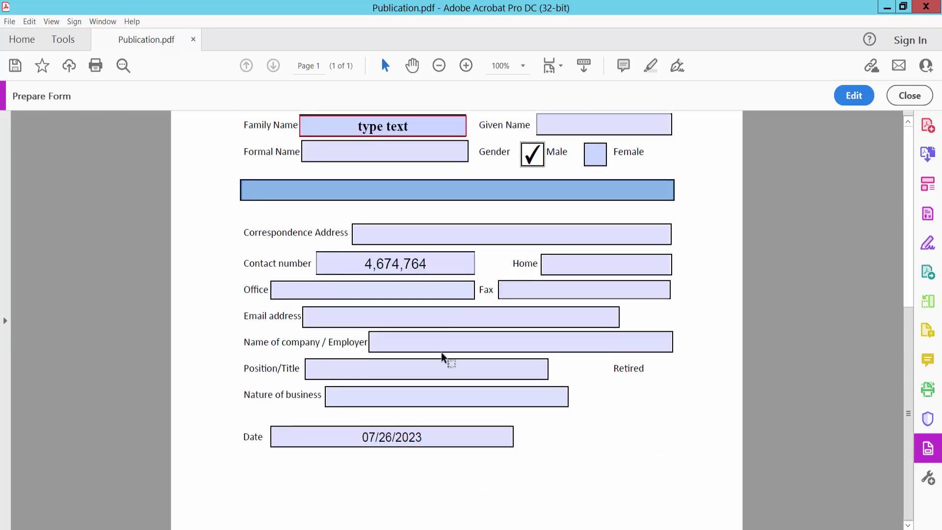
{"action": "scroll", "coordinate": [456, 336], "scroll_direction": "up", "scroll_amount": 3}
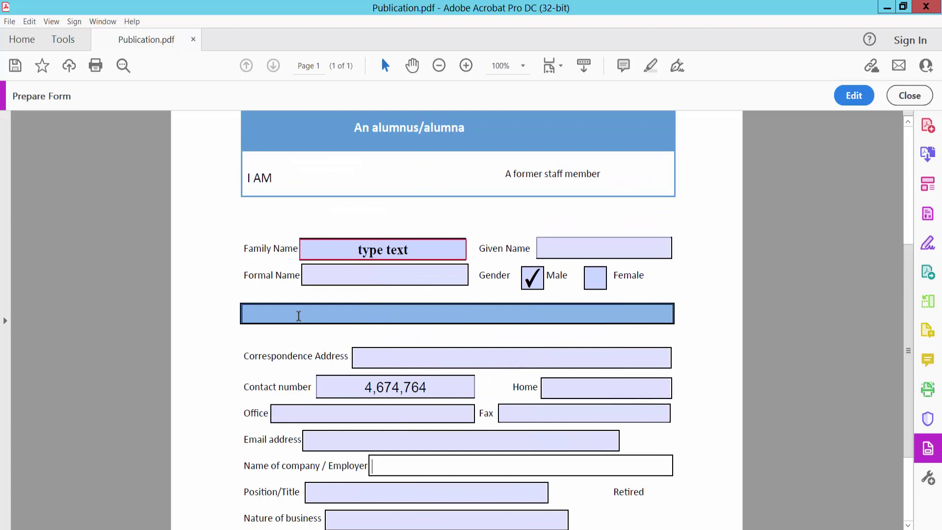
- Fill Position/Title with 'sda', Name of company with 'fsd', and Email address with 'asd'
{"action": "left_click", "coordinate": [411, 445]}
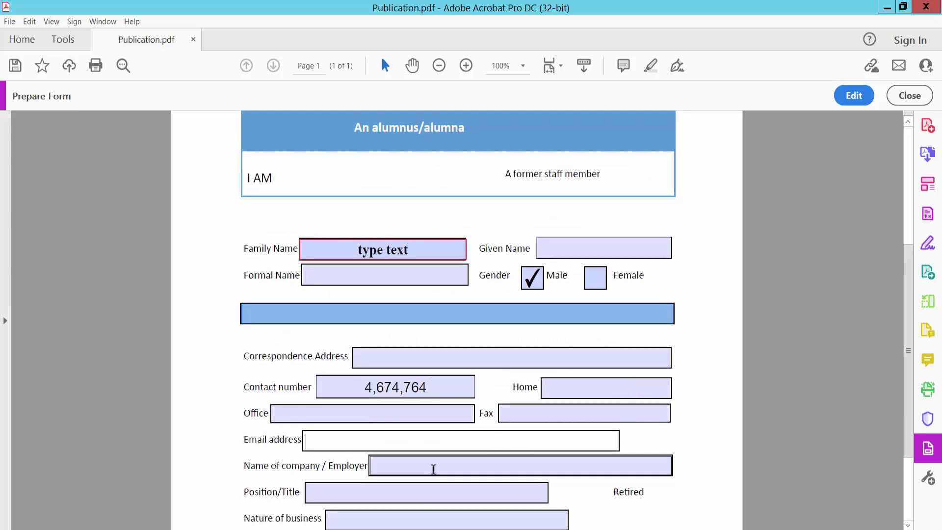
{"action": "left_click", "coordinate": [378, 494]}
{"action": "type", "text": "sd"}
{"action": "left_click", "coordinate": [439, 467]}
{"action": "type", "text": "fsd"}
{"action": "left_click", "coordinate": [432, 440]}
{"action": "type", "text": "asd"}
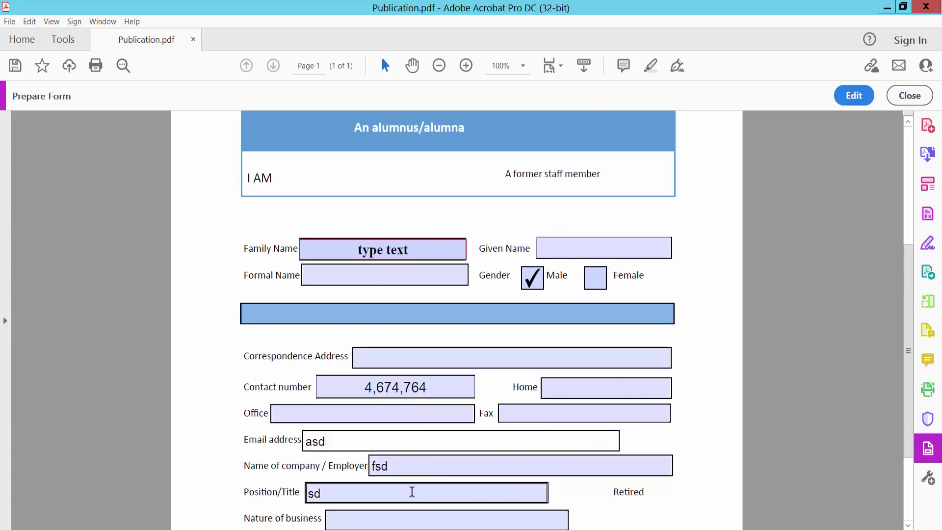
- Leave form preparation, zoom the page out to 75%, and open the File menu
{"action": "left_click", "coordinate": [910, 97]}
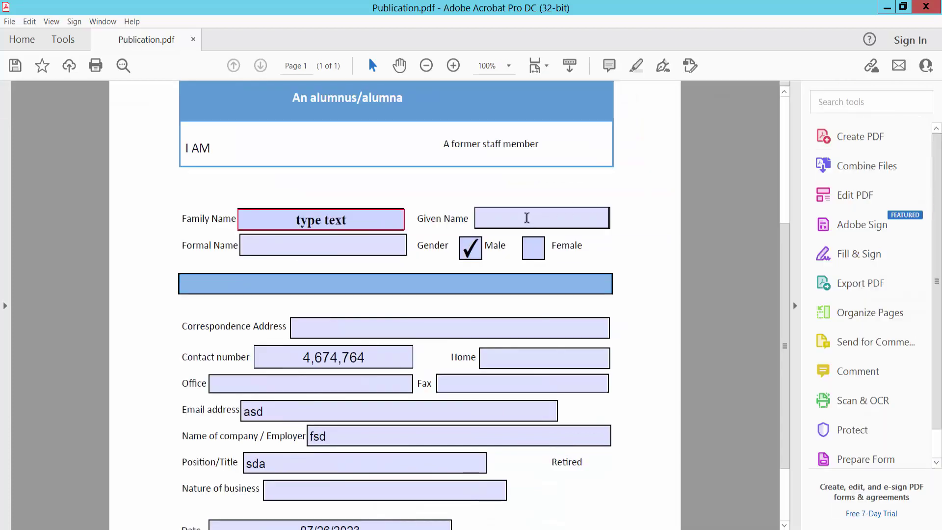
{"action": "key", "text": "ctrl+minus"}
{"action": "left_click", "coordinate": [9, 21]}
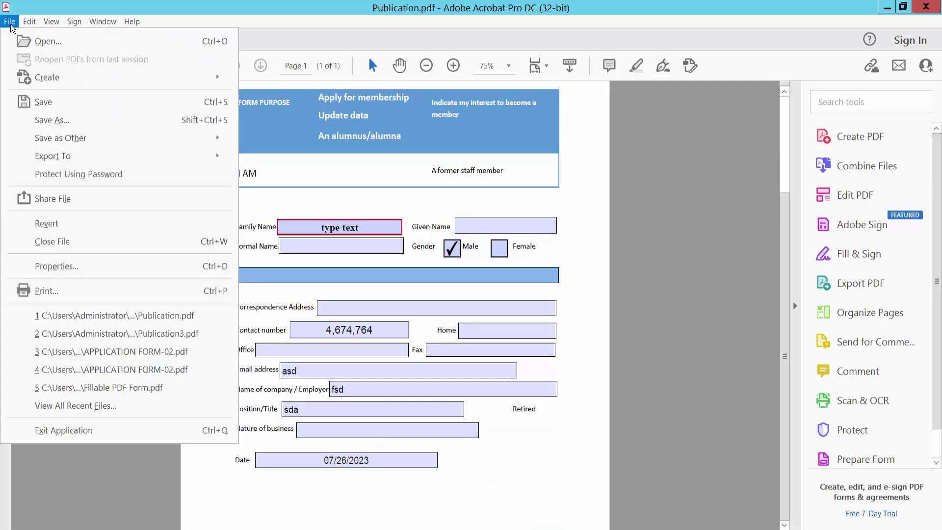